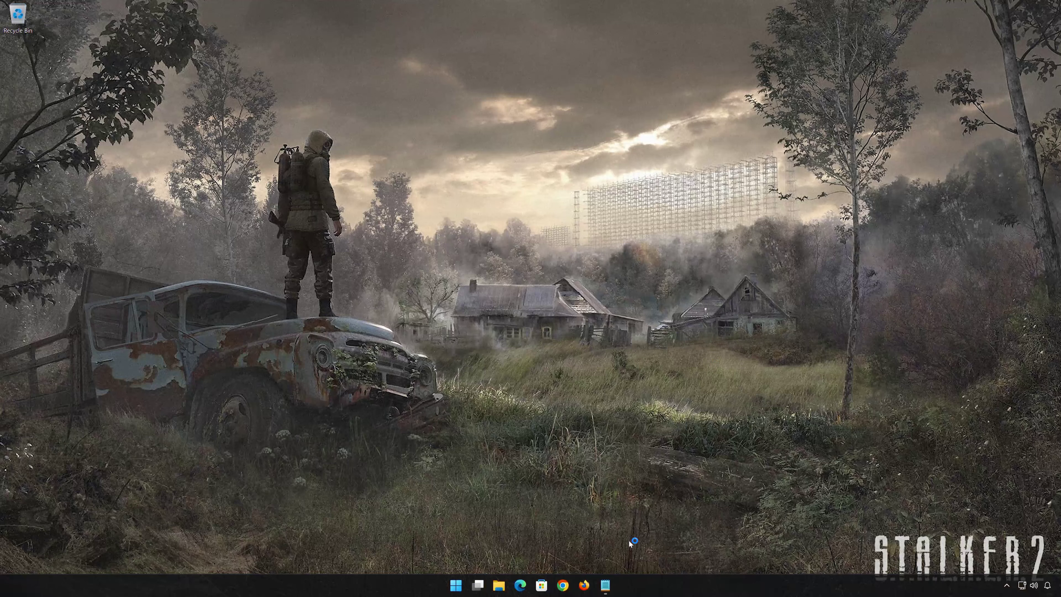
- Copy the repair tool address from Notepad and load support.xbox.com/en-US/help/games-apps/troubleshooting/gaming-services-repair-tool in Firefox
click(605, 586)
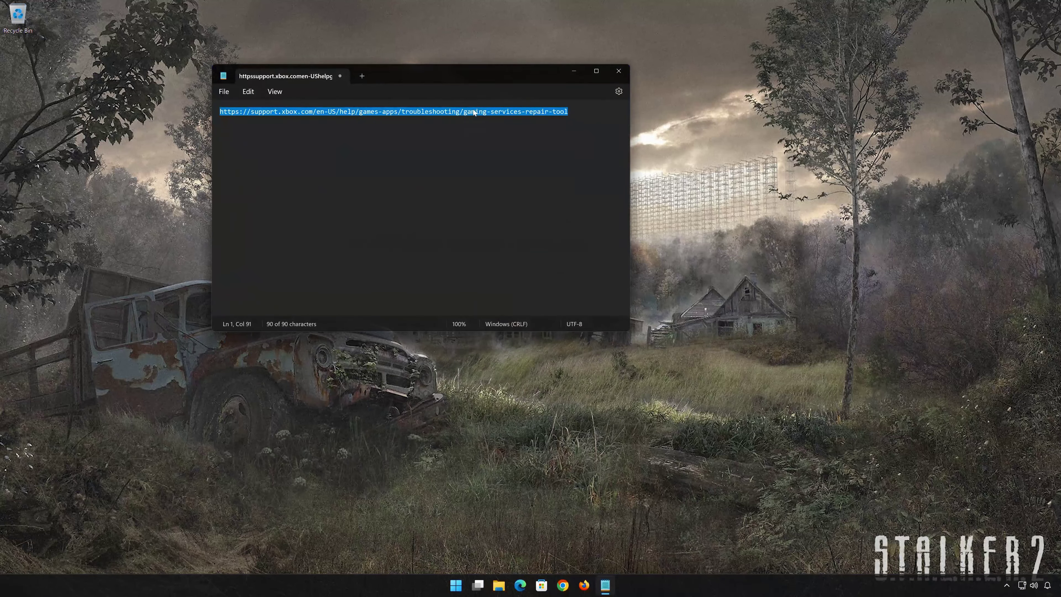
right_click(474, 112)
click(502, 161)
click(575, 74)
click(584, 585)
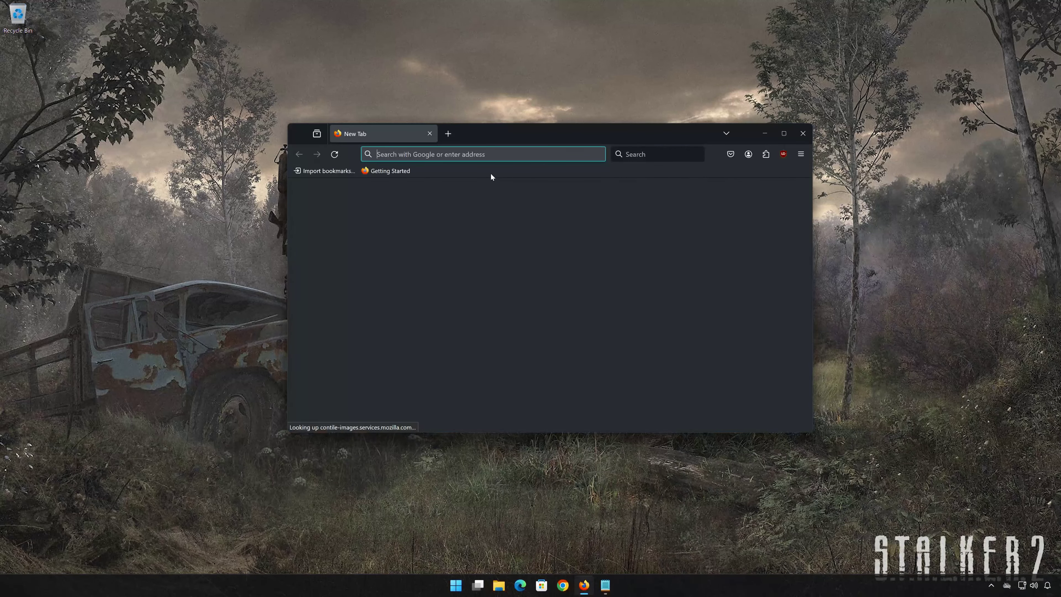
right_click(497, 155)
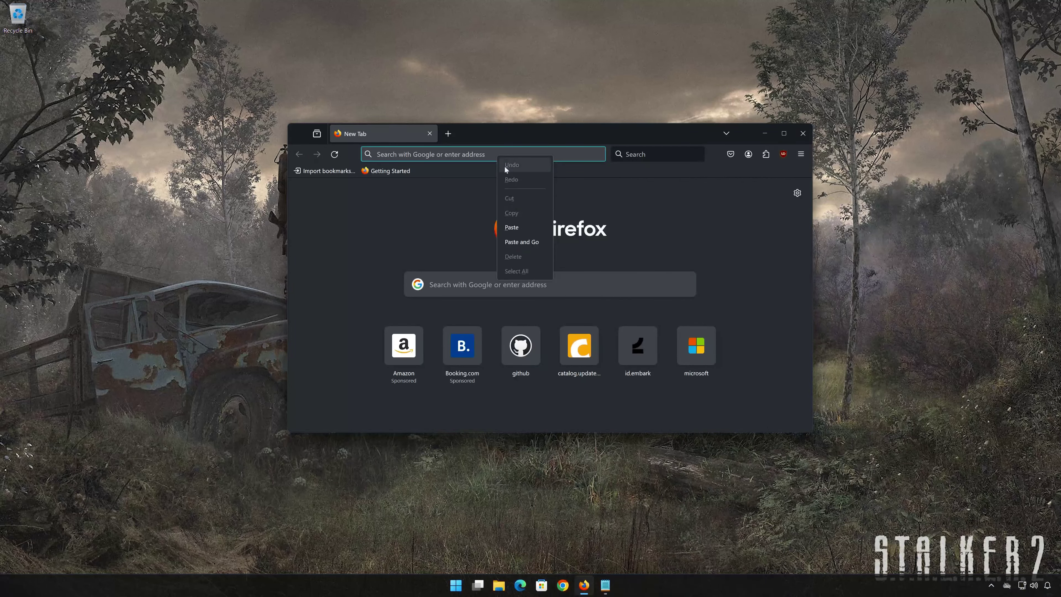
click(520, 226)
key(Return)
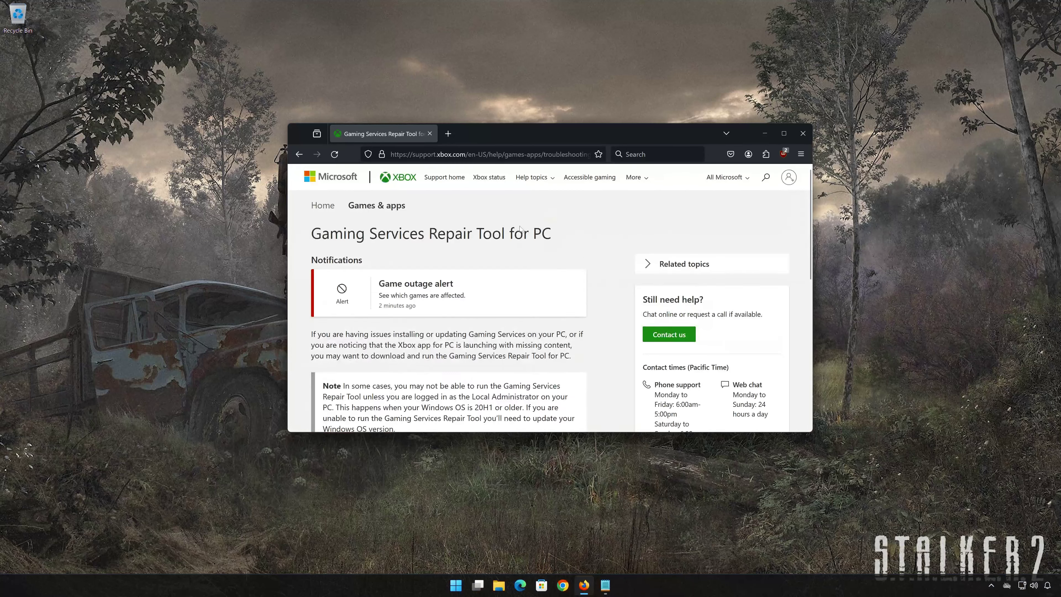
- Download the Gaming Services Repair Tool for PC from the Downloadable version section and close the browser
scroll(514, 280, down, 5)
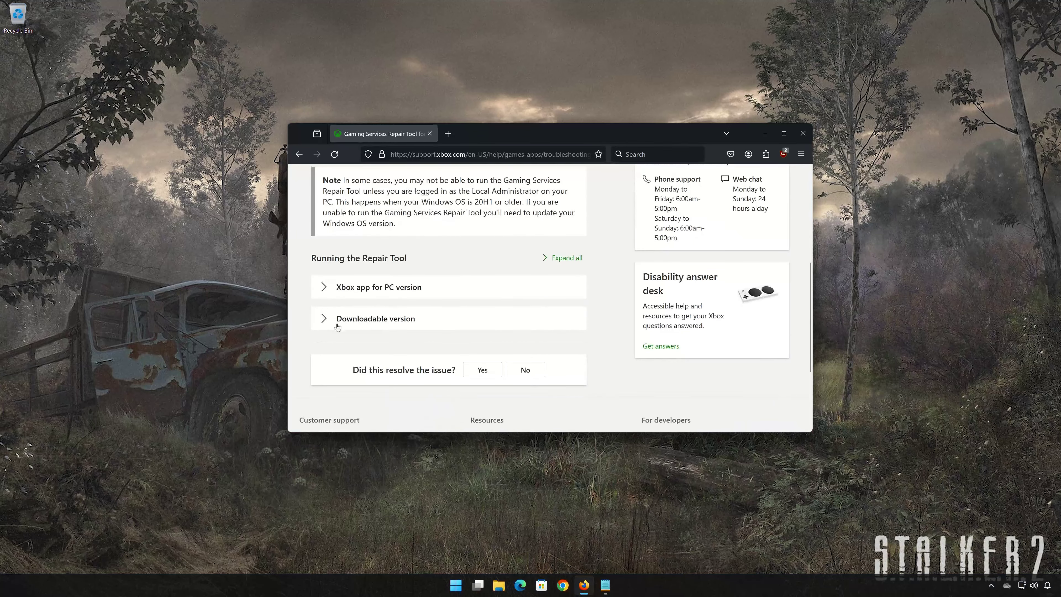
click(324, 319)
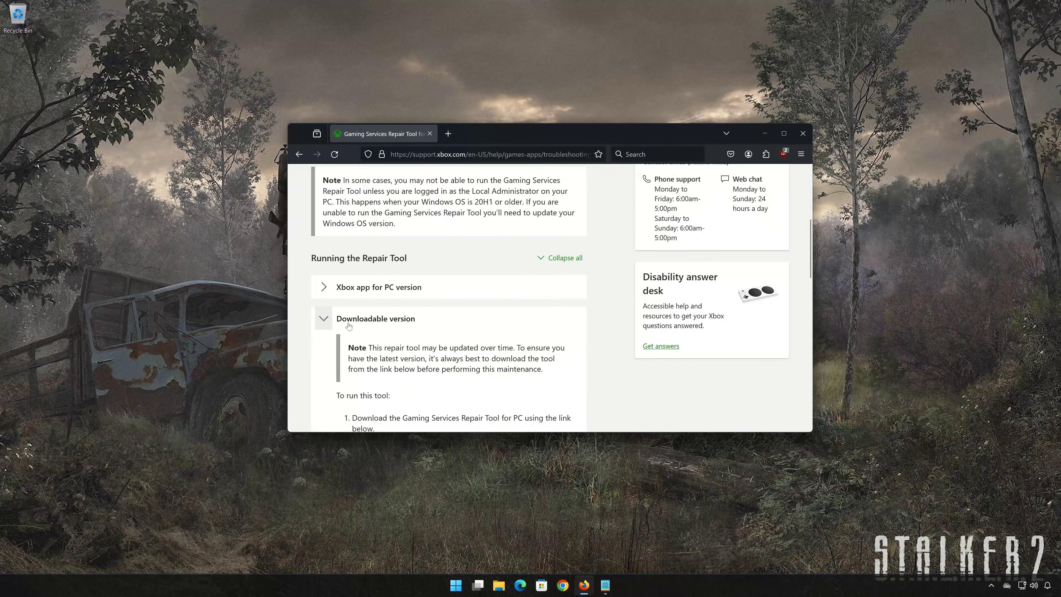
scroll(469, 328, down, 12)
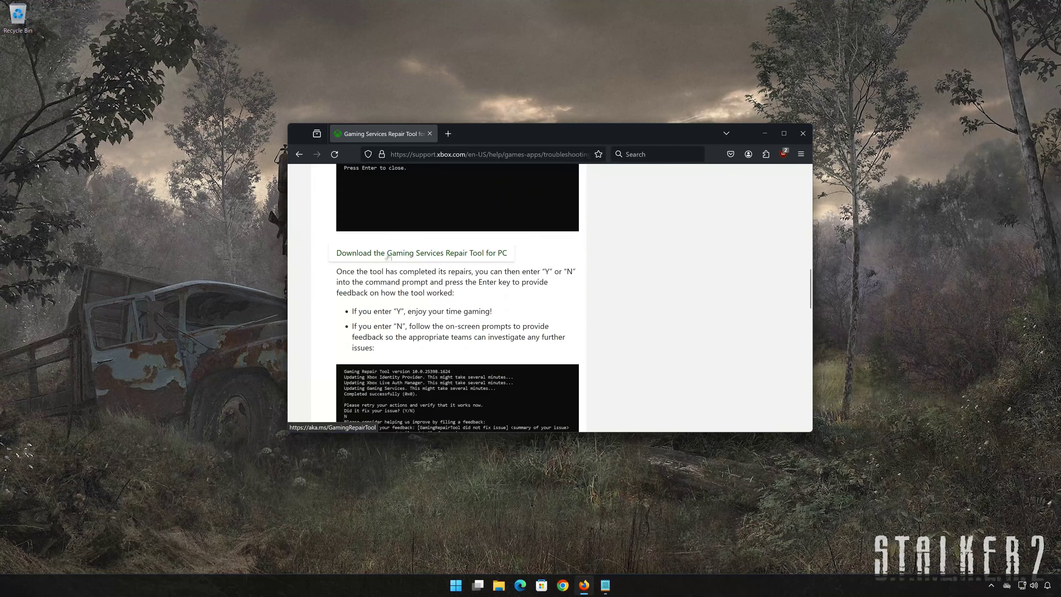
click(438, 254)
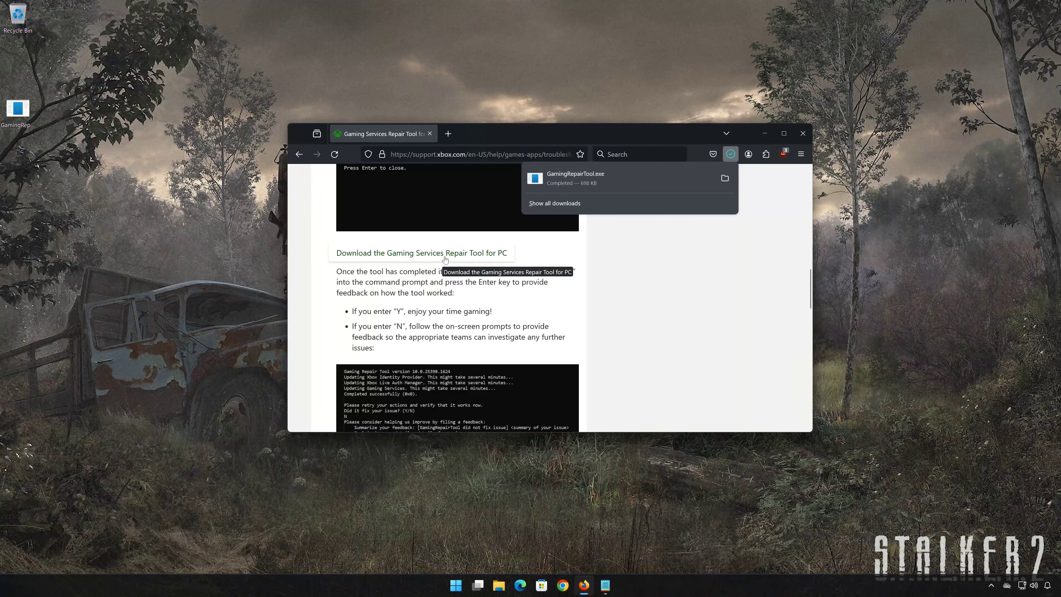
key(Escape)
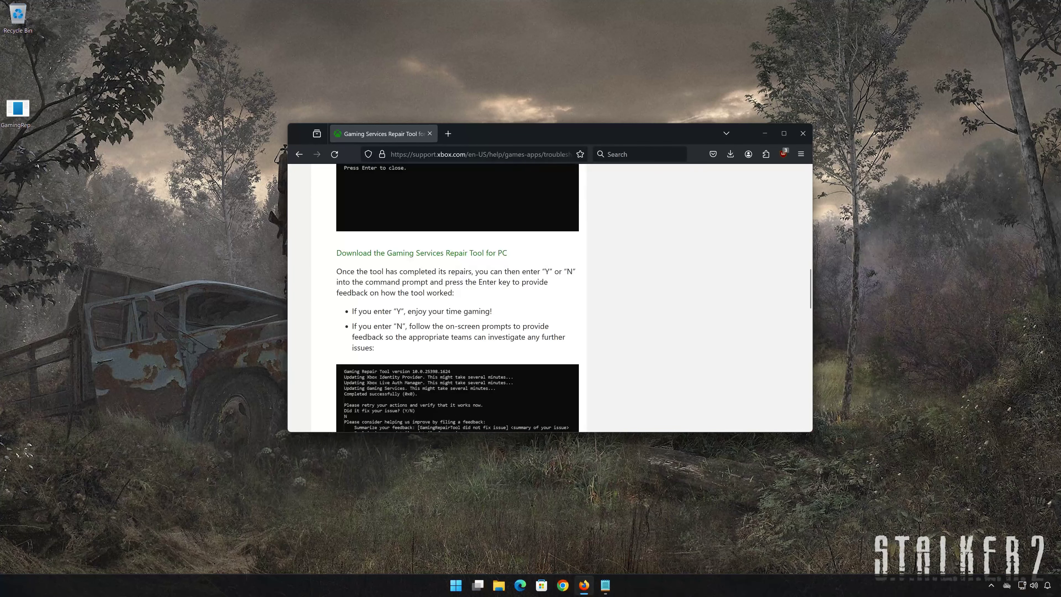
click(796, 140)
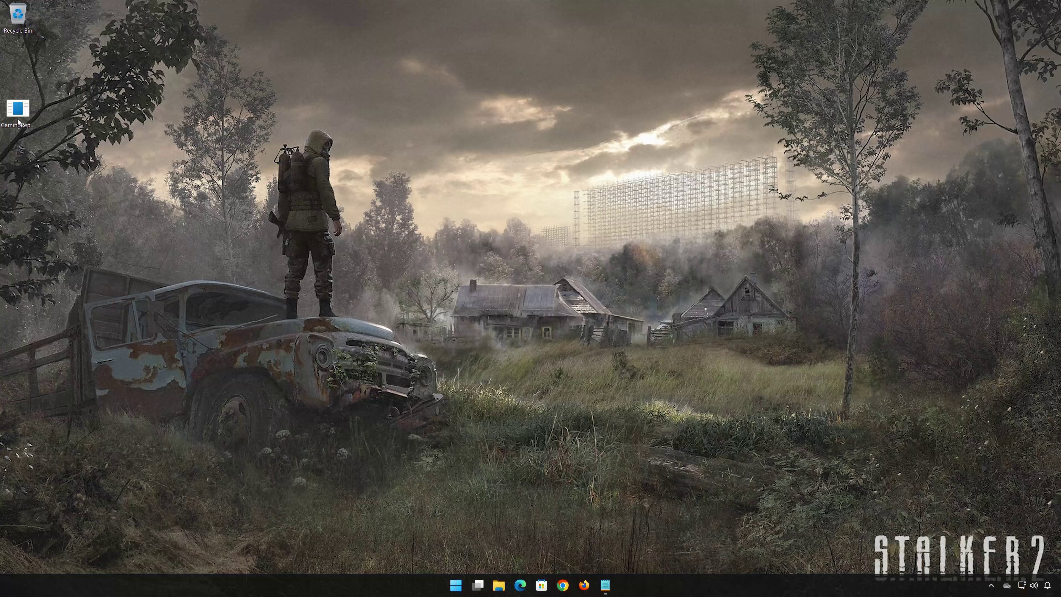
- Run the downloaded GamingRepairTool.exe from the desktop as administrator and allow it to make changes to the device
right_click(18, 122)
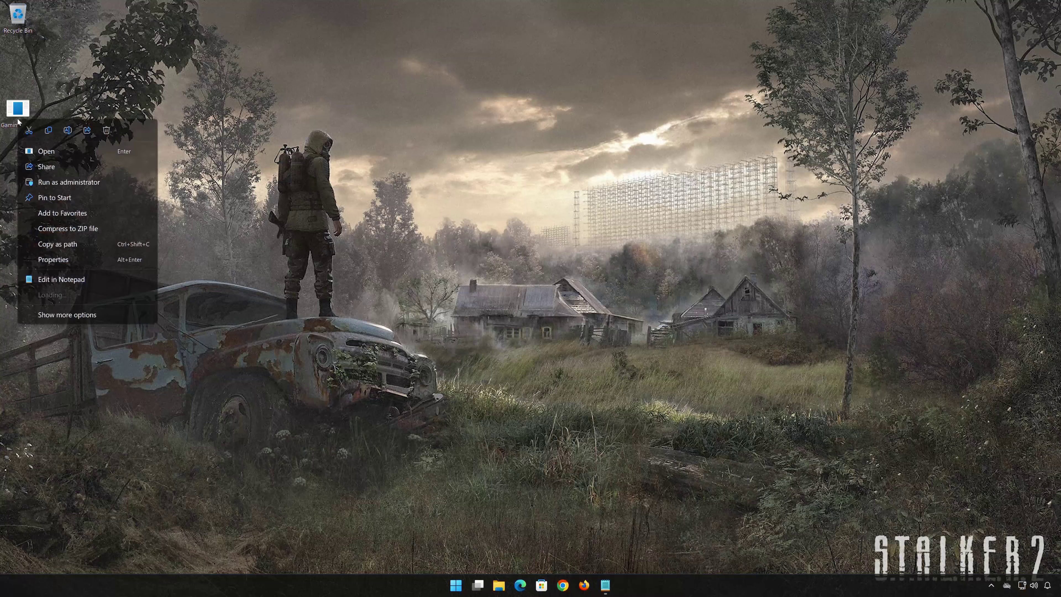
click(72, 184)
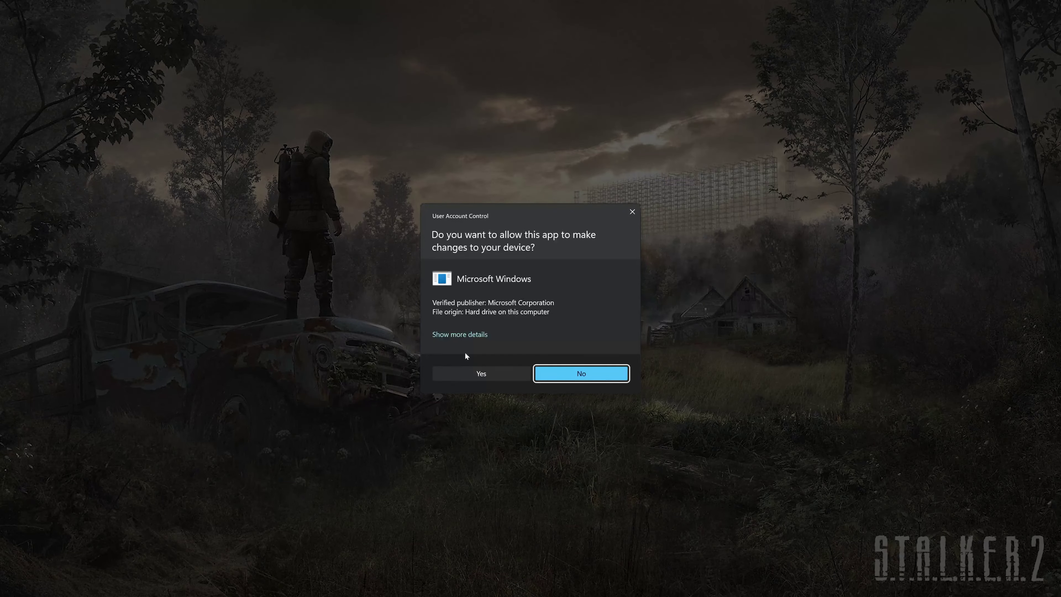
click(487, 373)
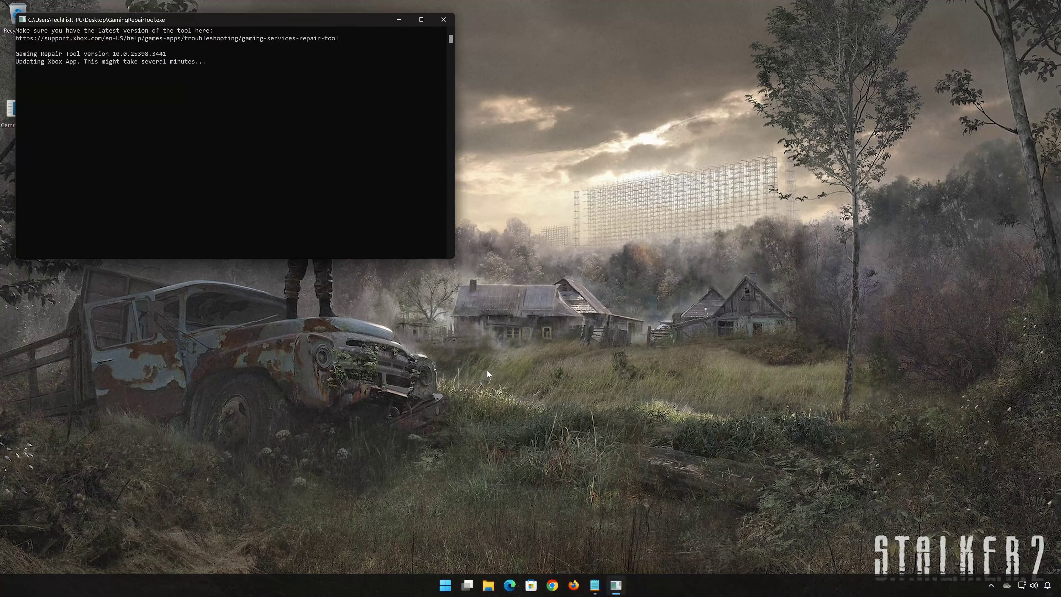
drag(285, 31, 576, 159)
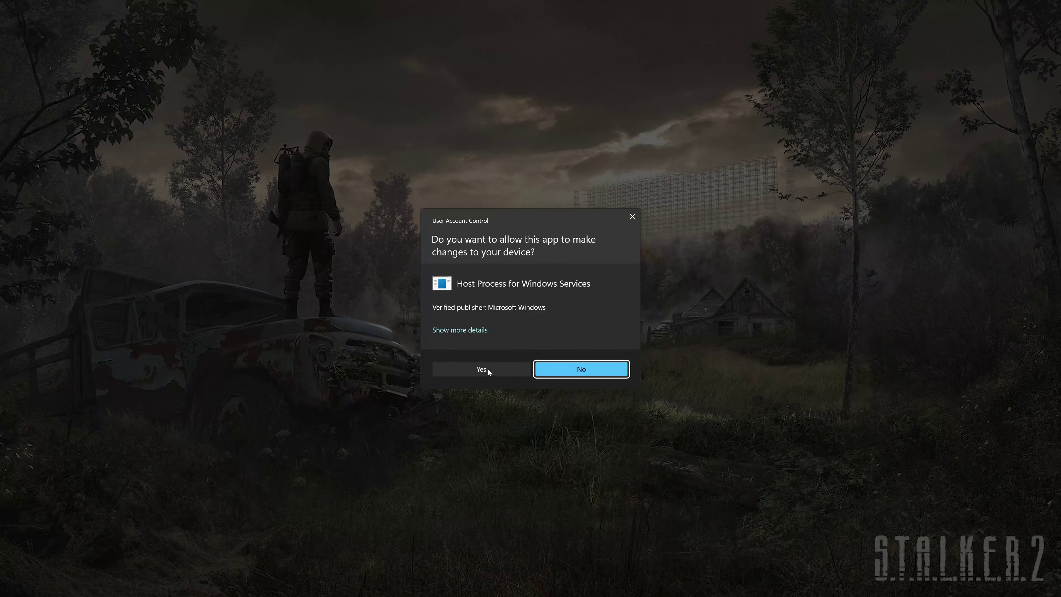
click(488, 368)
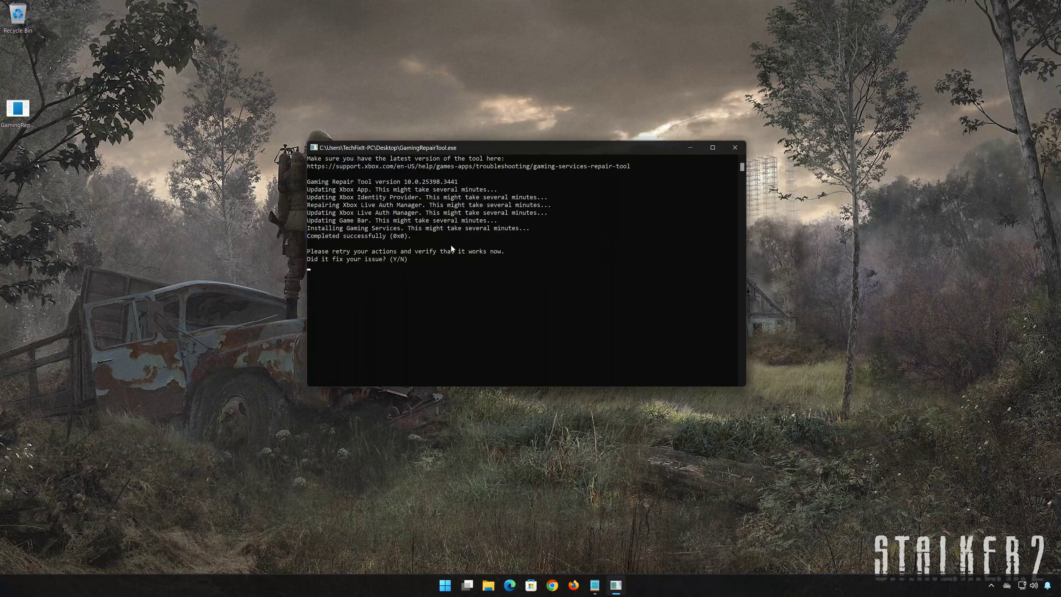
- Answer y to the repair tool's question whether the issue is fixed and close the tool
text(y)
key(Return)
key(Return)
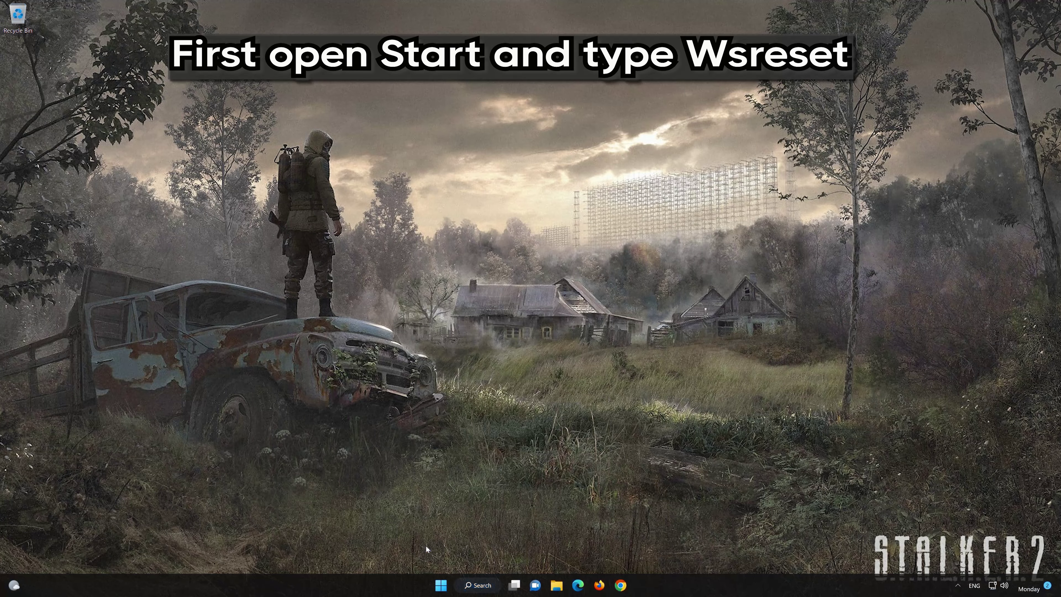
- Find and run the wsreset command to reset the Microsoft Store cache
click(443, 585)
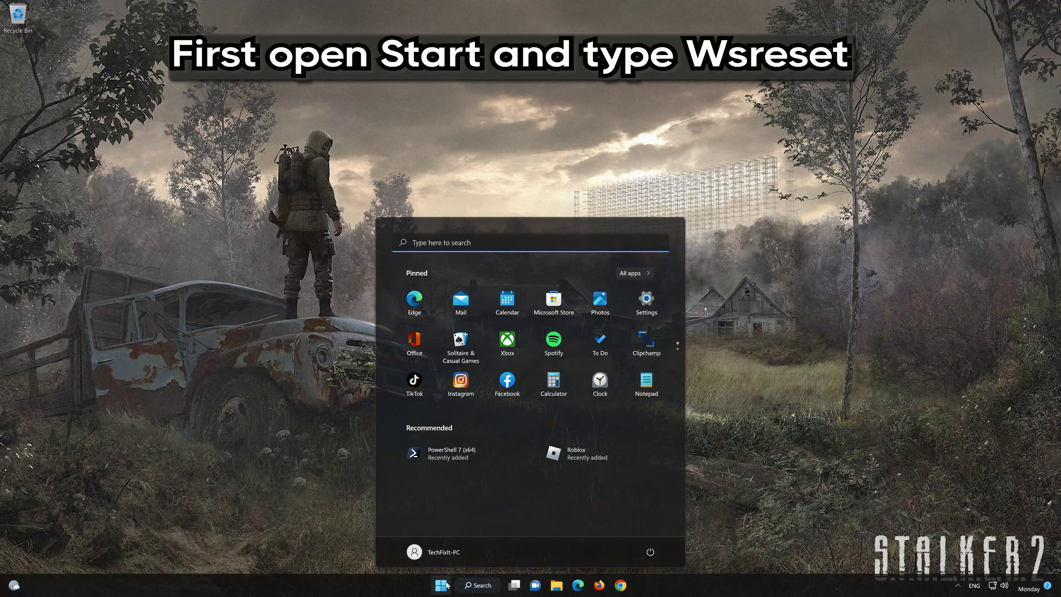
text(wsreset)
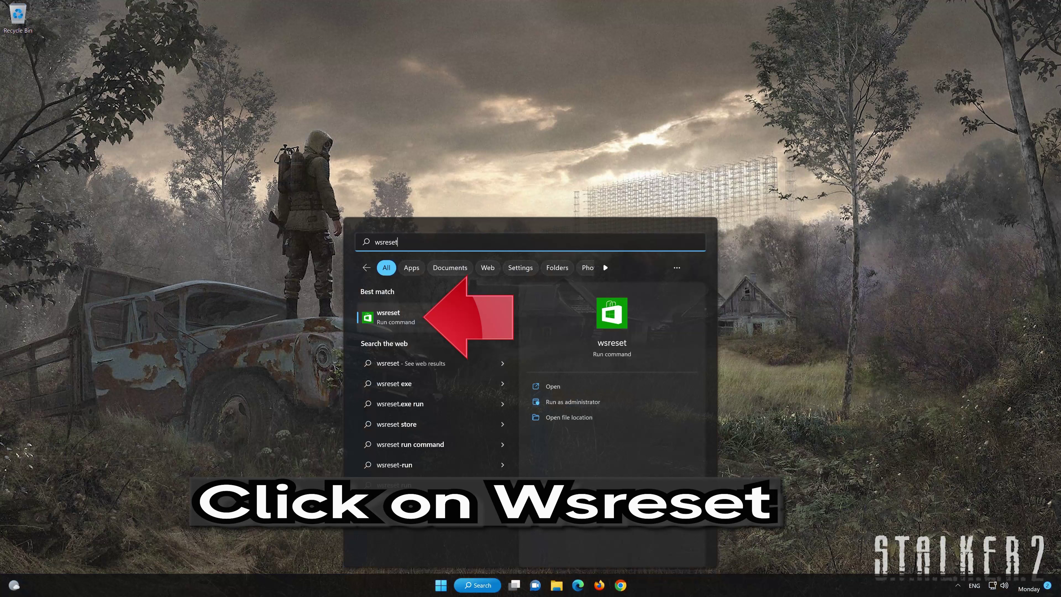
click(448, 318)
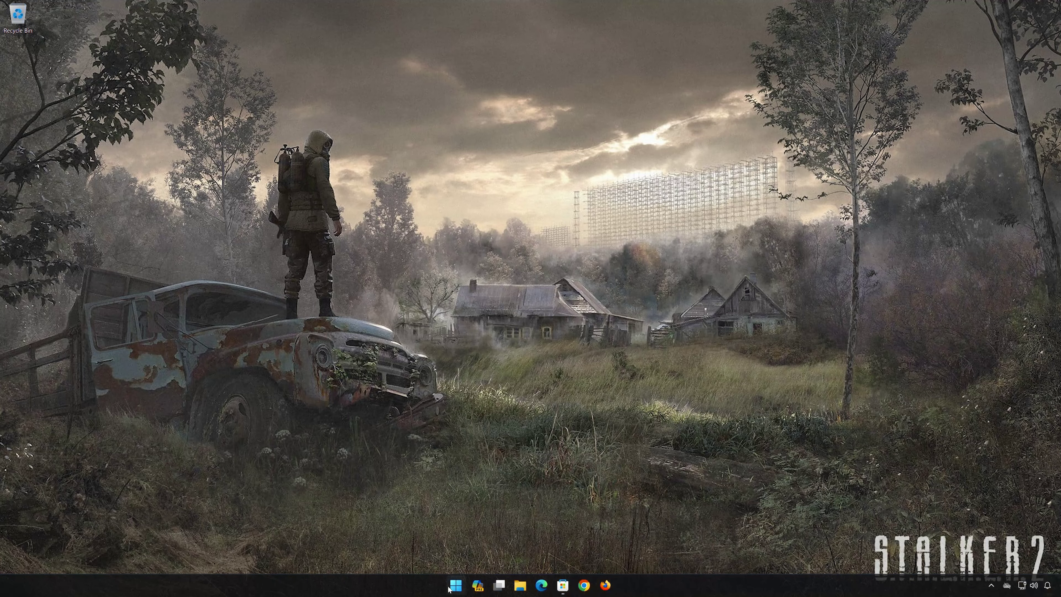
- Open the Xbox app and move its window towards the middle of the desktop
click(451, 587)
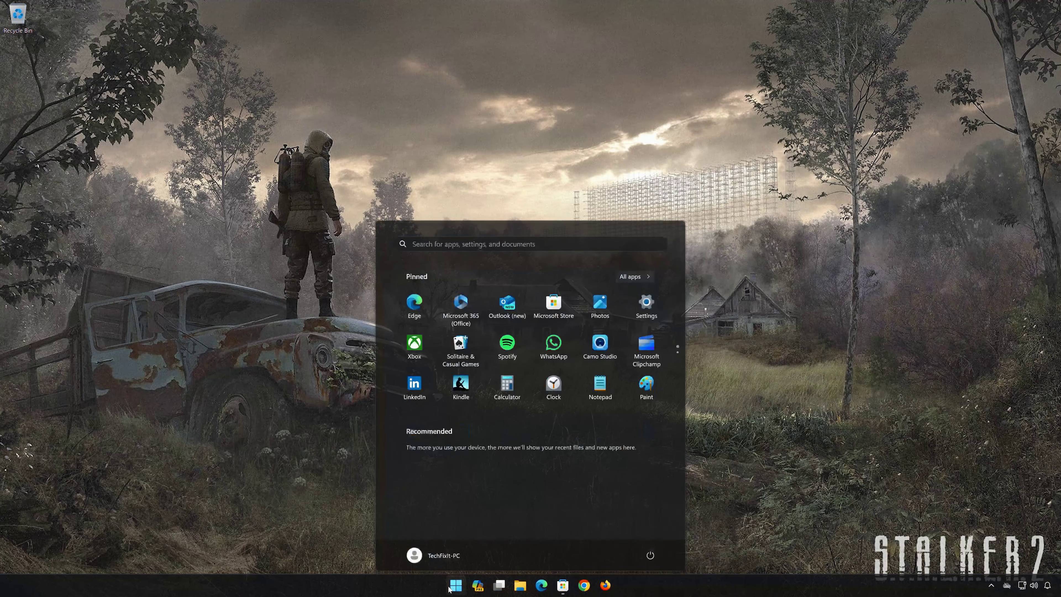
click(417, 348)
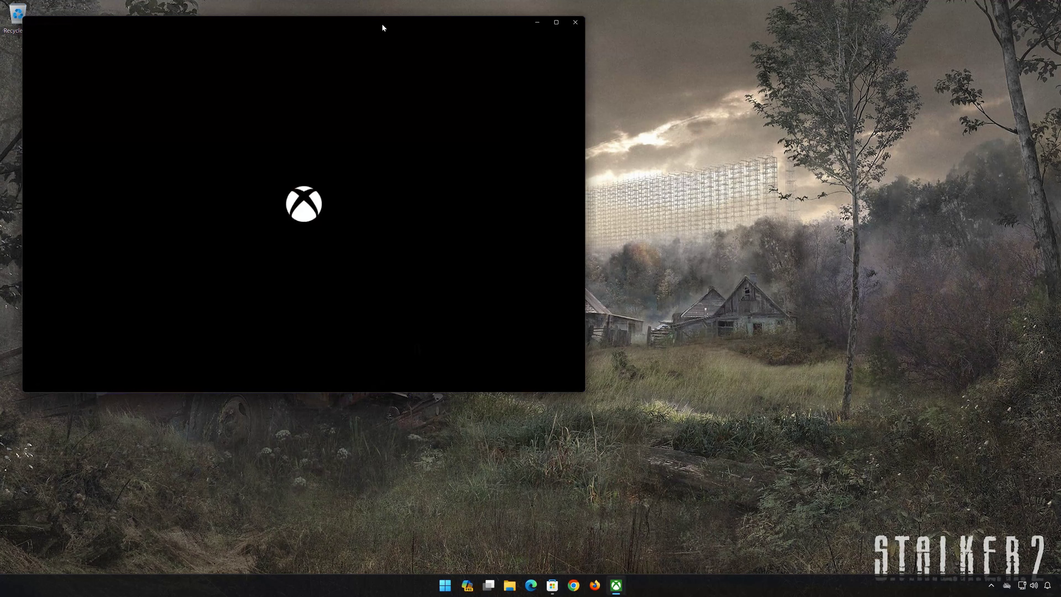
drag(381, 24, 590, 97)
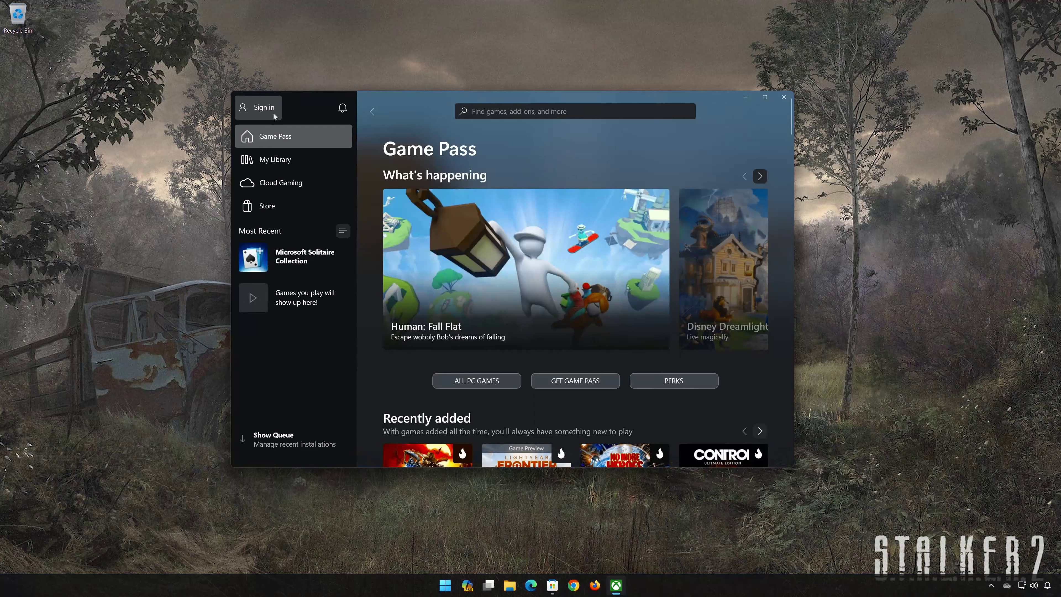
- Start repairing with the Gaming Services Repair Tool from Xbox Support and allow Xbox to make changes
click(264, 112)
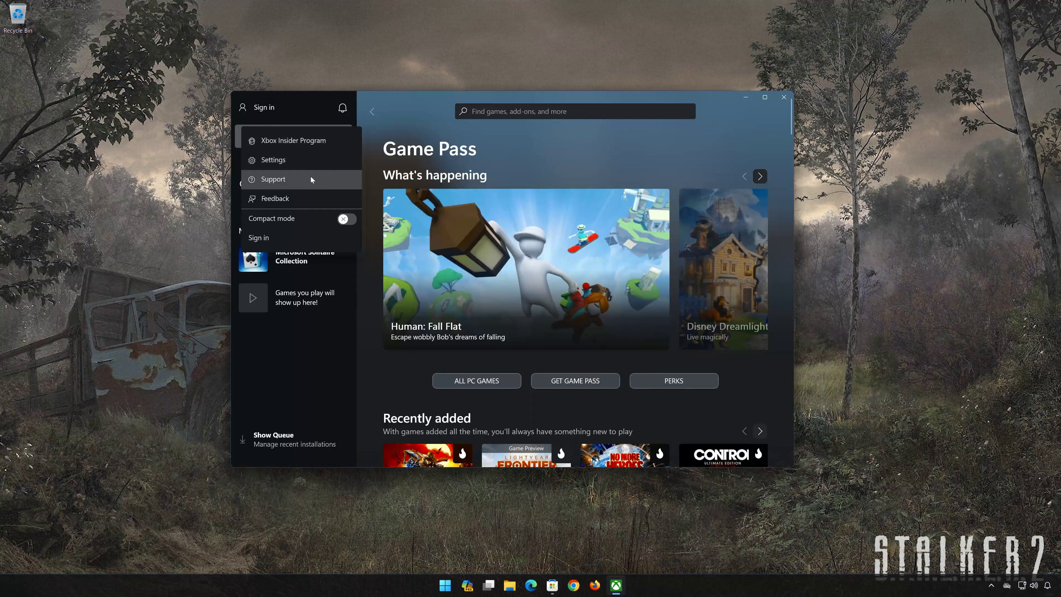
click(275, 183)
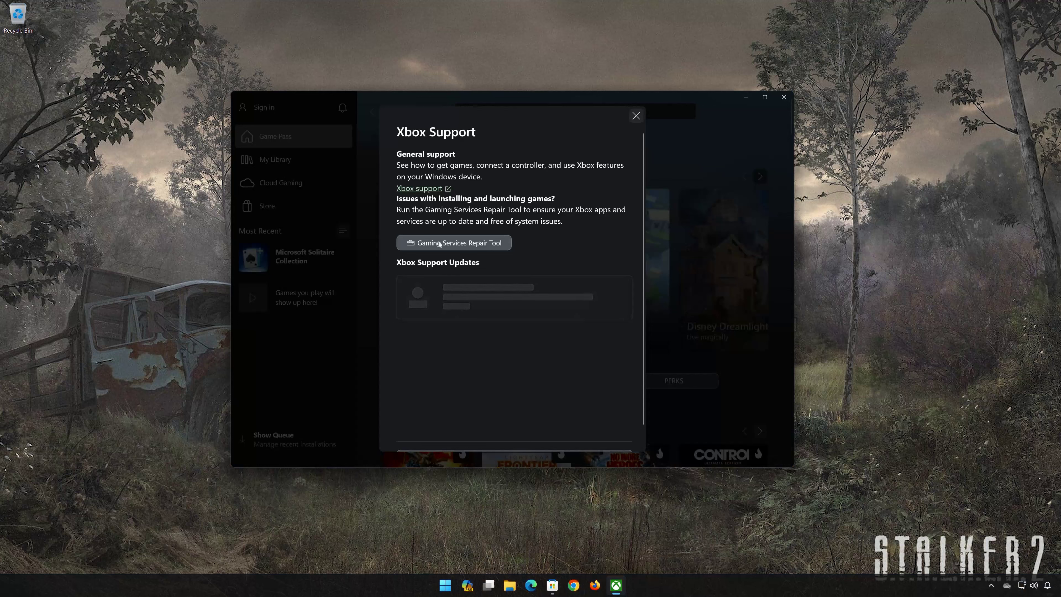
click(473, 247)
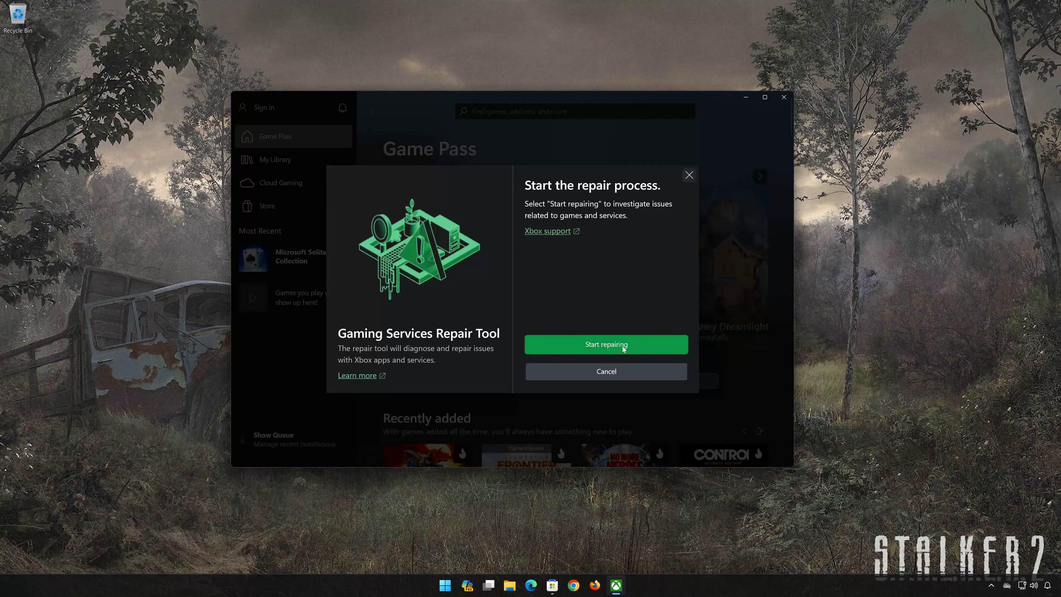
click(602, 345)
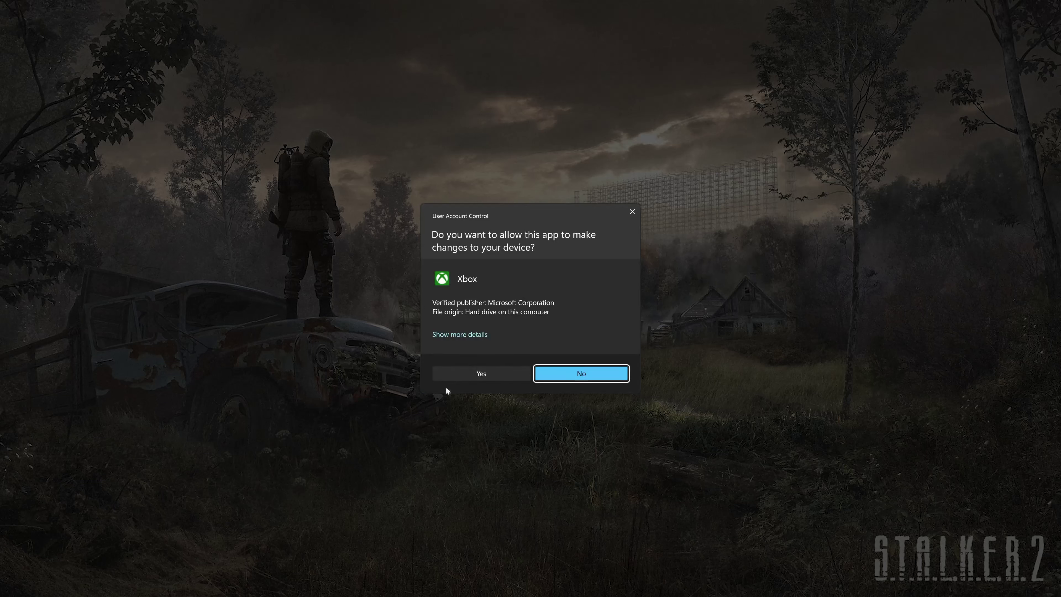
click(472, 374)
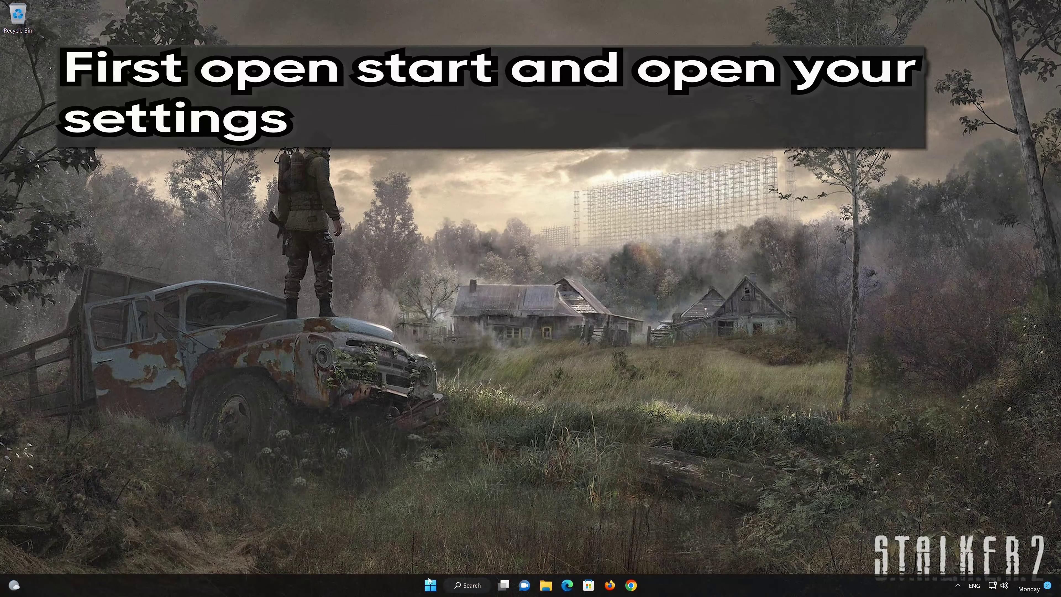
- Open the Apps & features list in Windows Settings
click(430, 584)
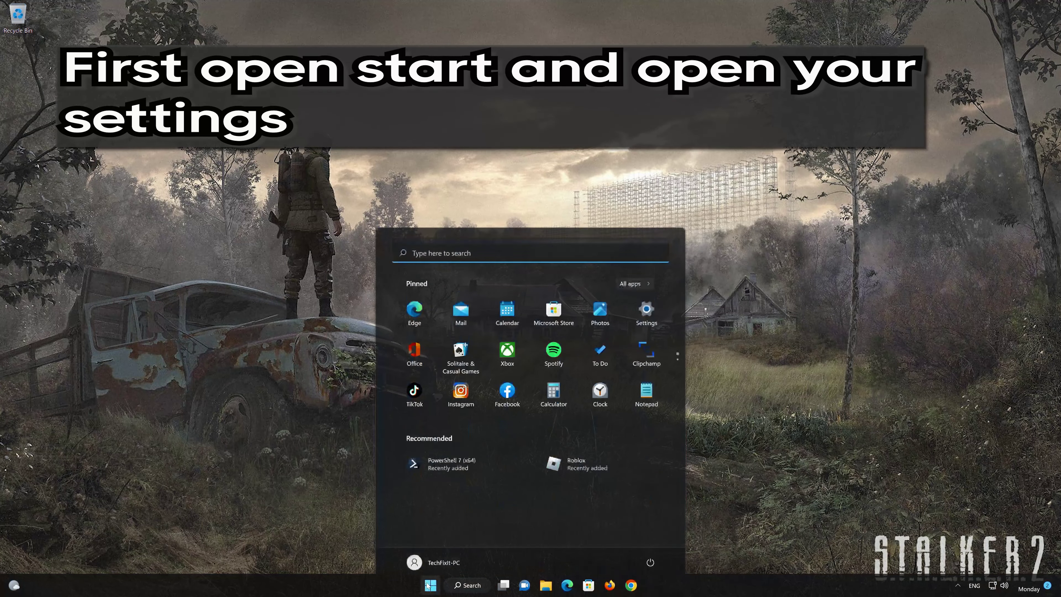
click(650, 301)
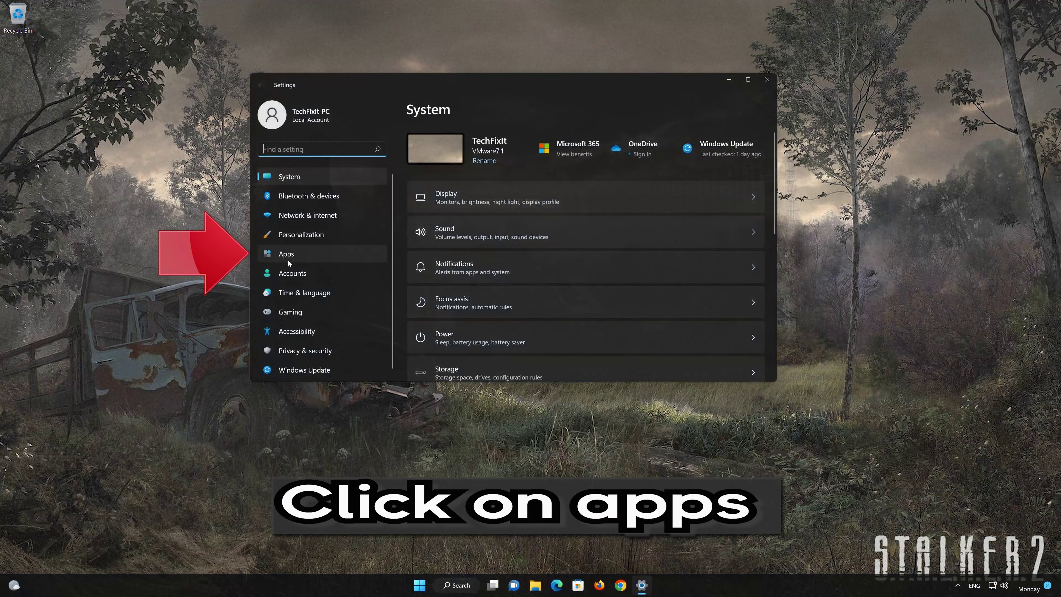
click(327, 246)
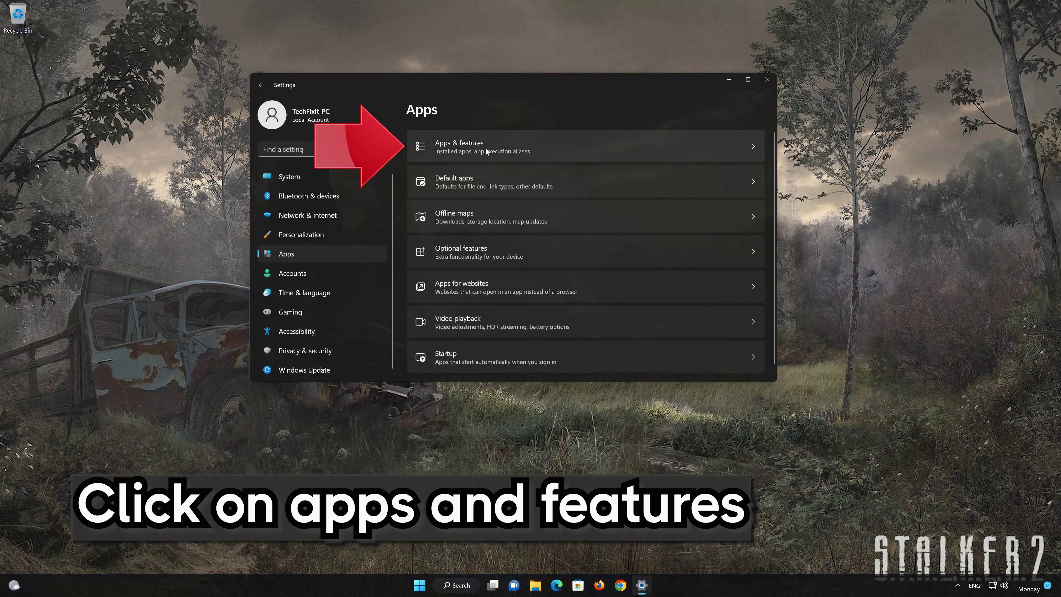
click(538, 142)
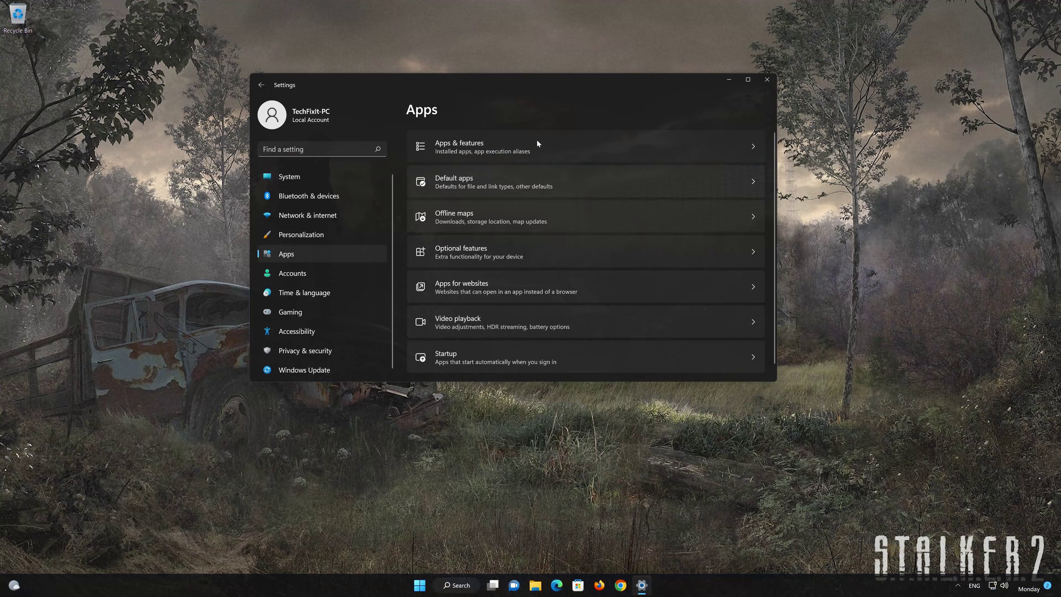
- Find Microsoft Store in the installed apps list and open its advanced options
scroll(583, 251, down, 10)
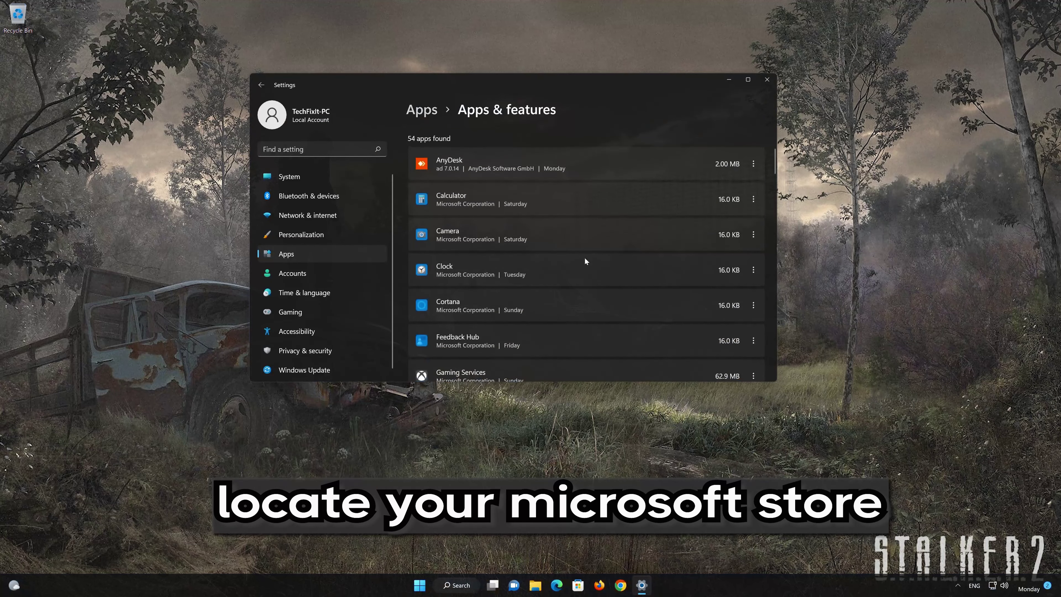
scroll(587, 264, down, 2)
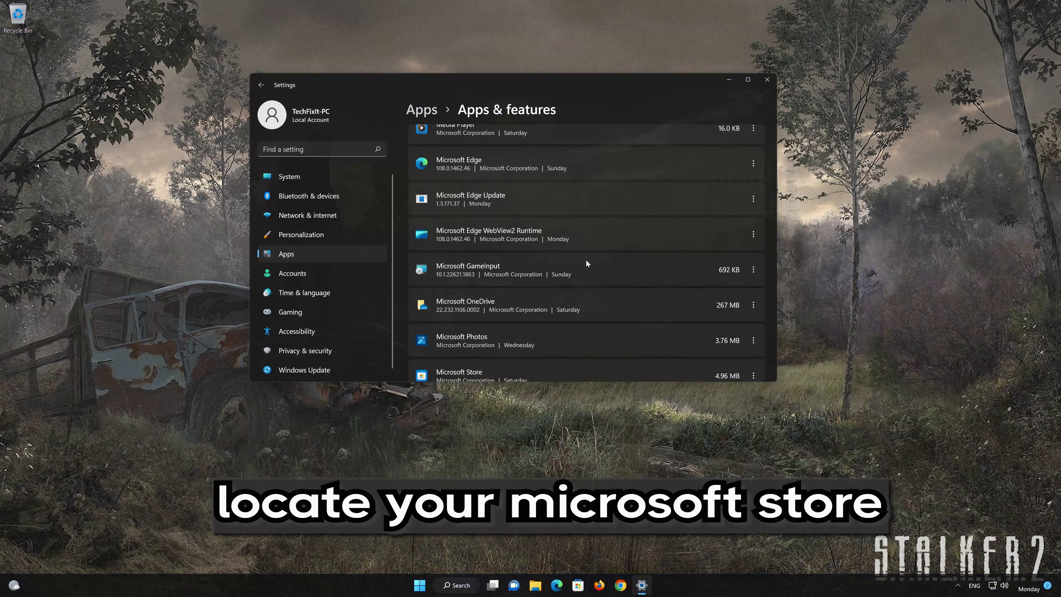
scroll(587, 263, down, 2)
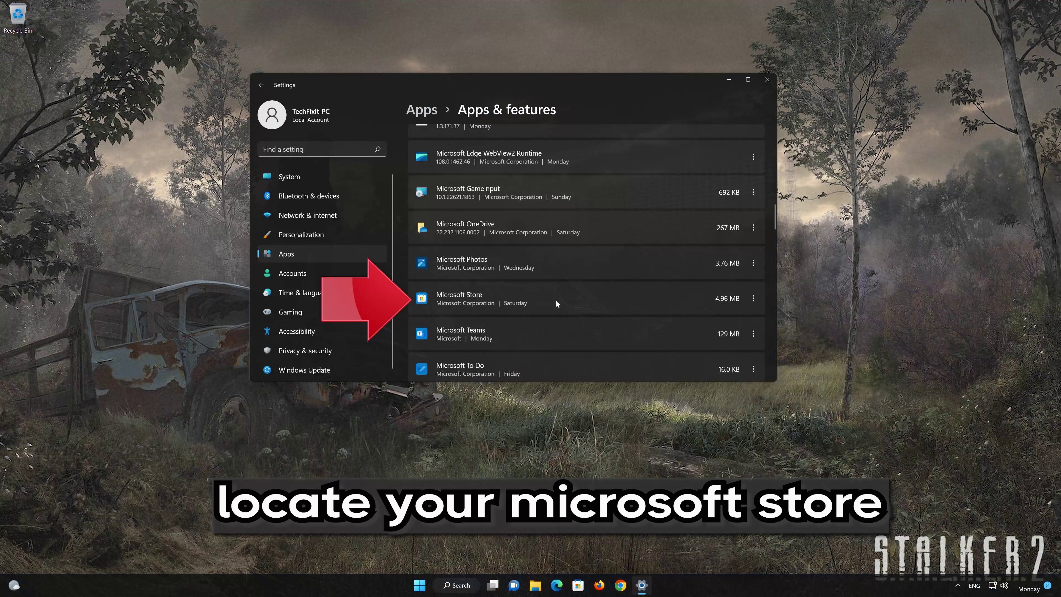
click(754, 299)
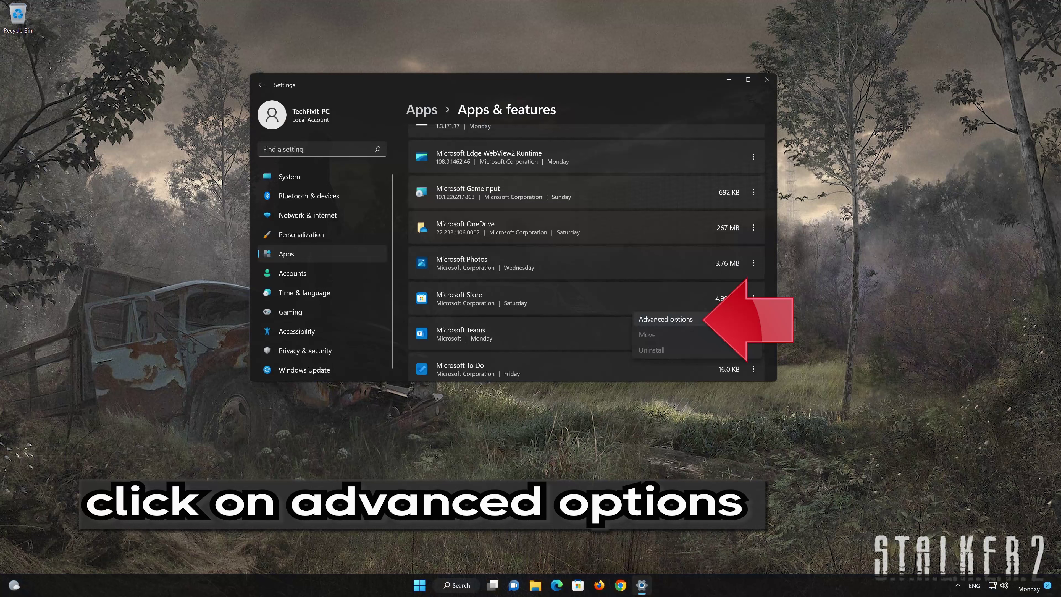
click(706, 314)
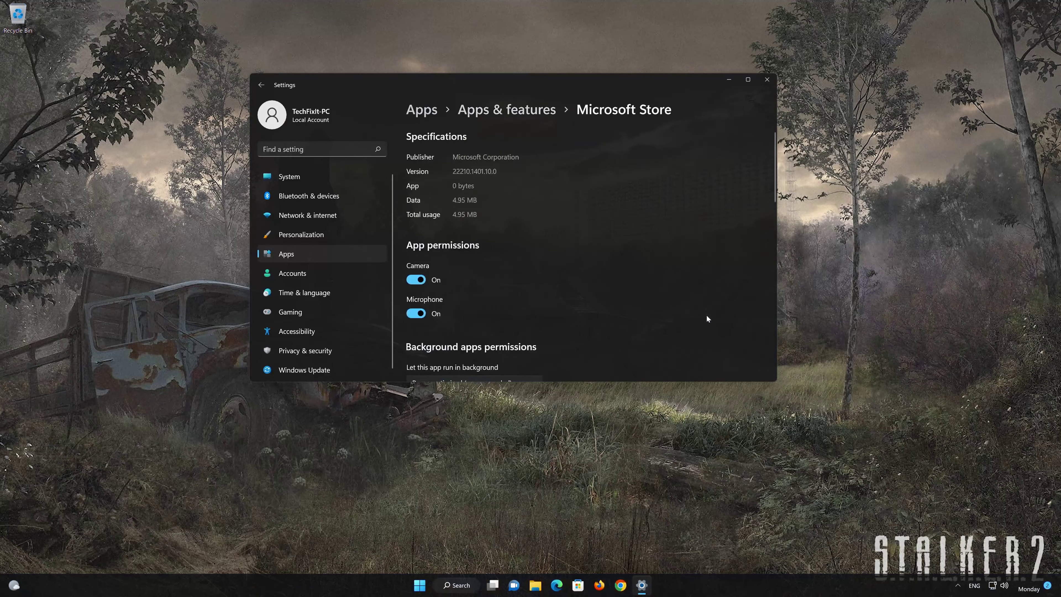
- Repair Microsoft Store, reset the app as well, and confirm deleting its data
scroll(684, 312, down, 8)
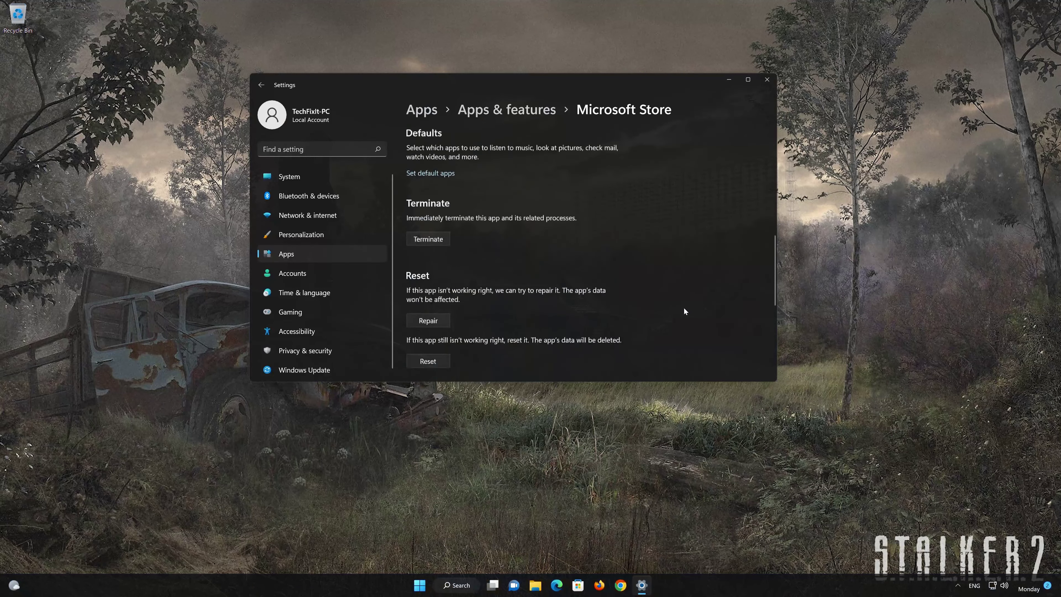
scroll(684, 312, down, 3)
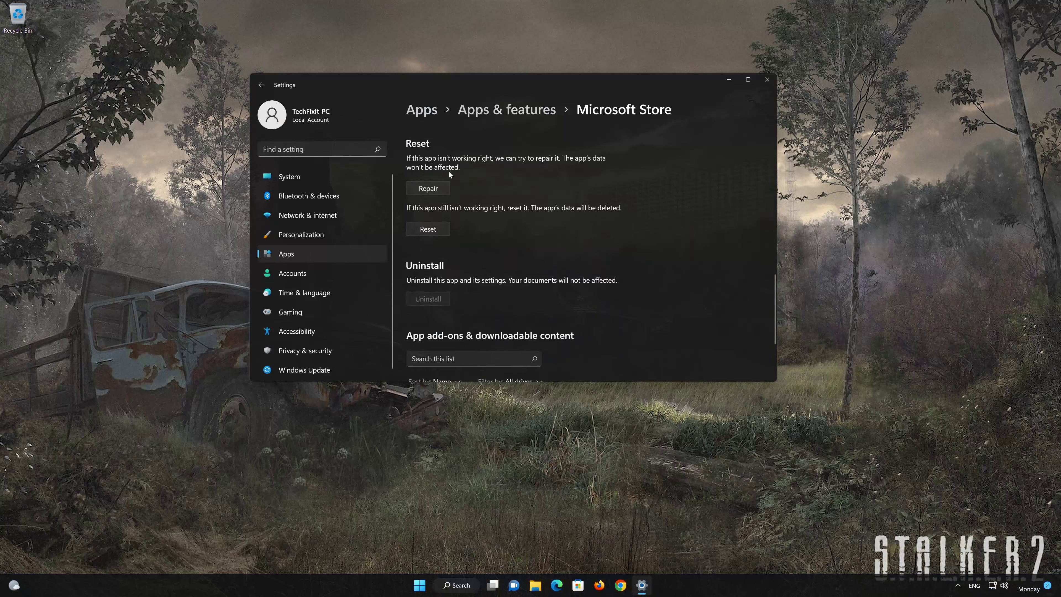
click(440, 189)
click(423, 230)
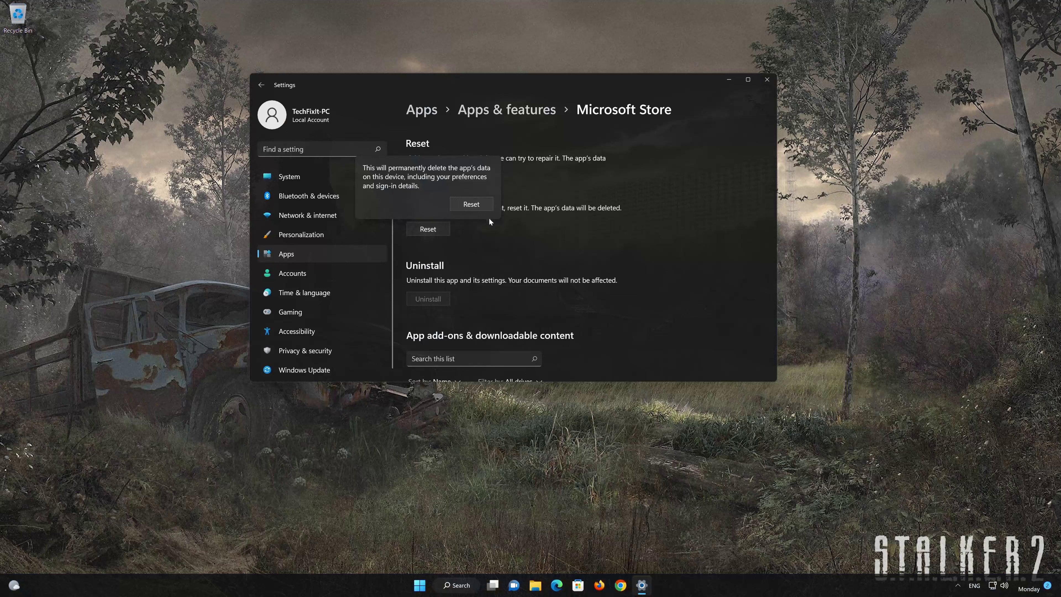
click(469, 206)
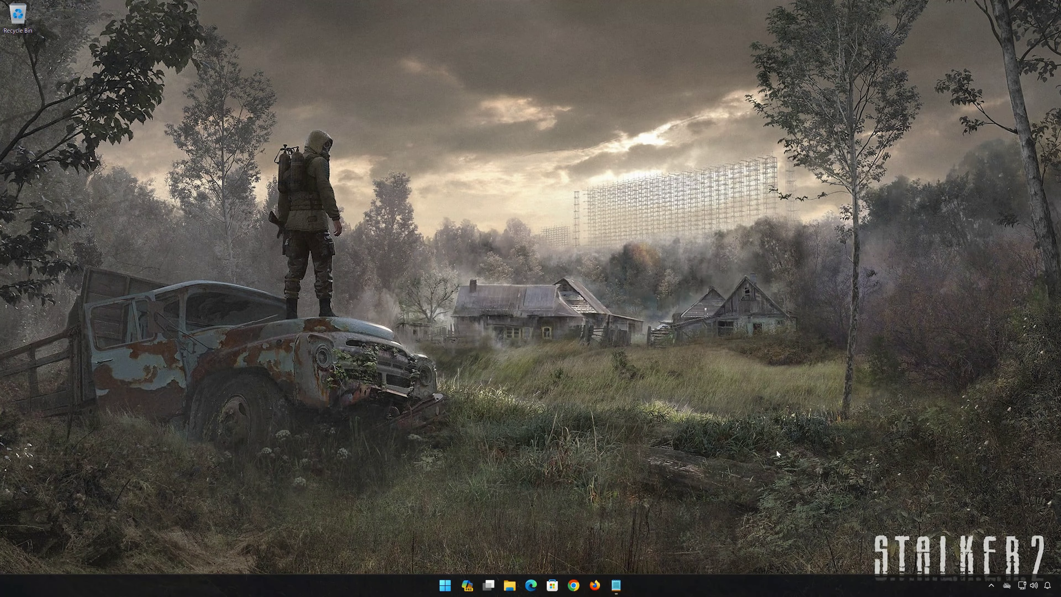
- Find and start Windows PowerShell as administrator, allow its changes, and move its window to the middle of the desktop
click(445, 585)
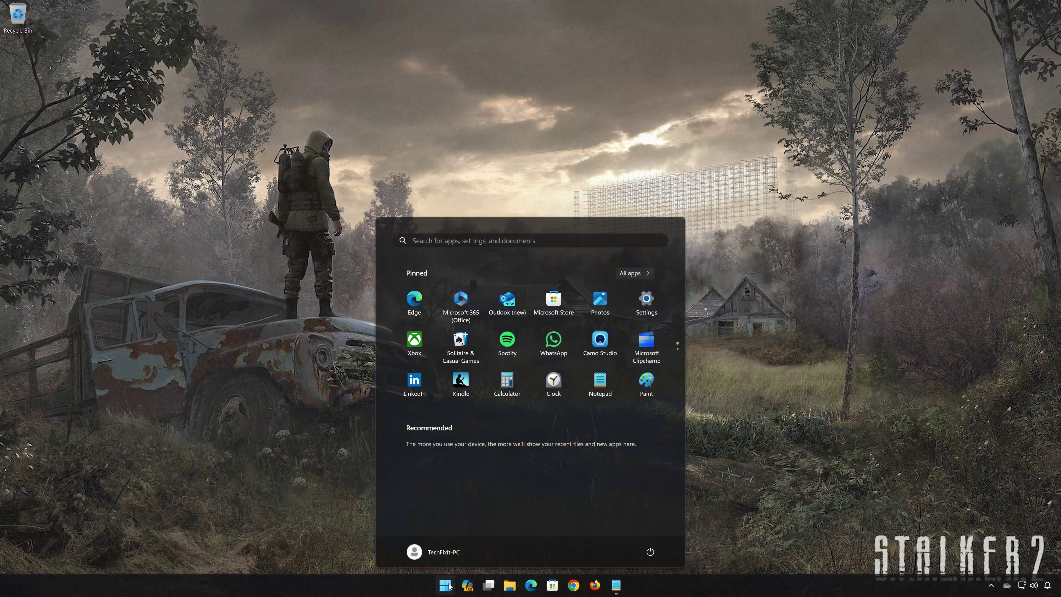
text(powershell)
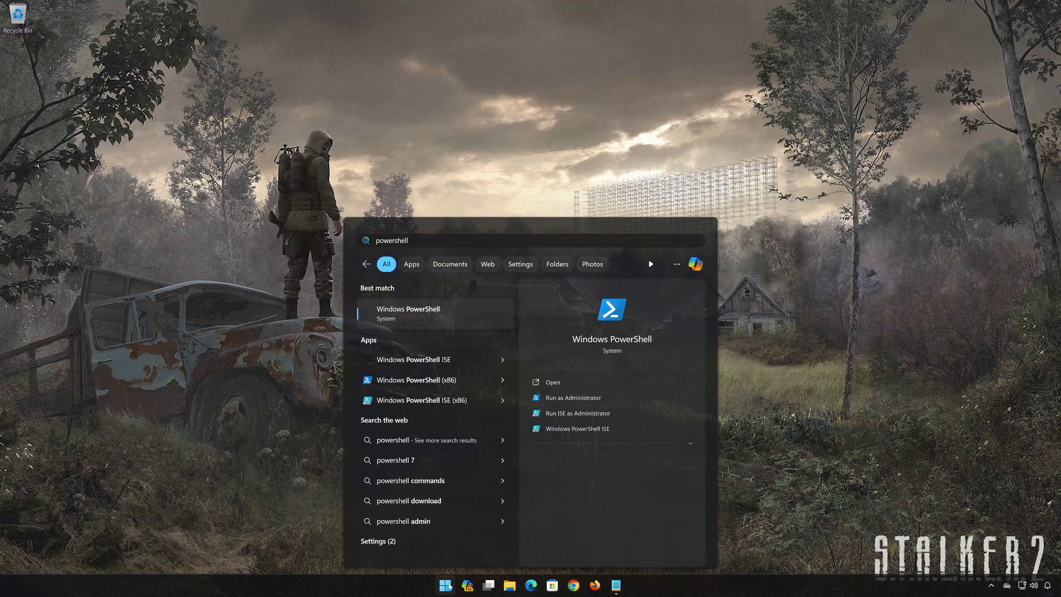
click(599, 400)
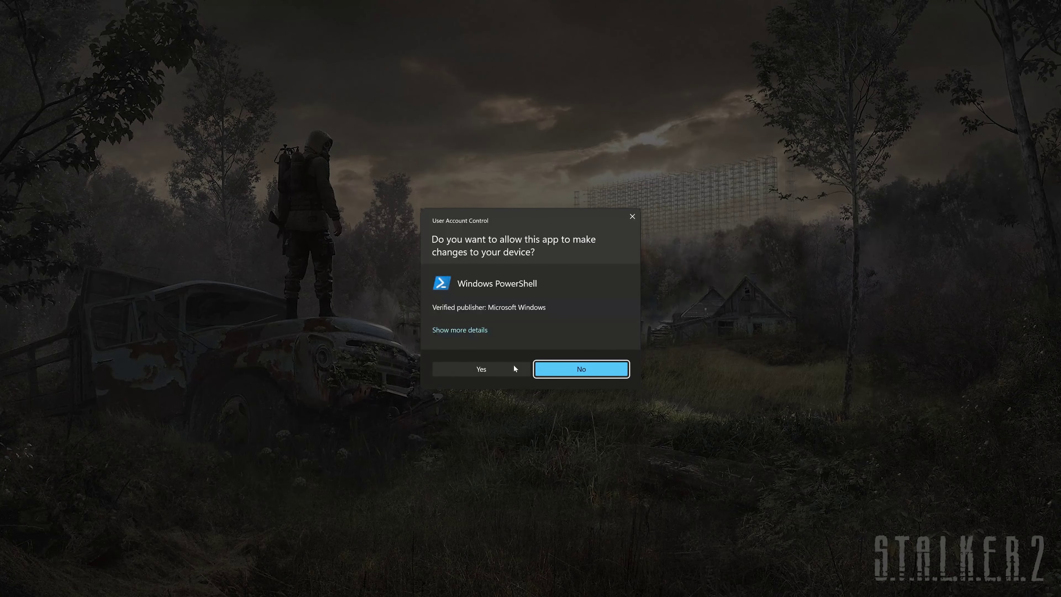
click(476, 370)
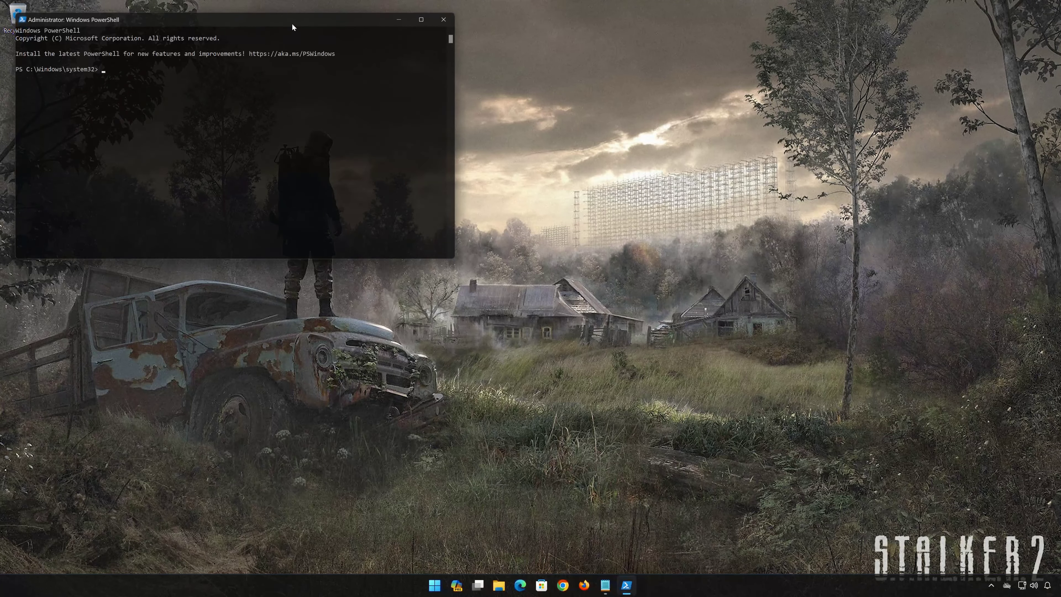
drag(294, 24, 600, 148)
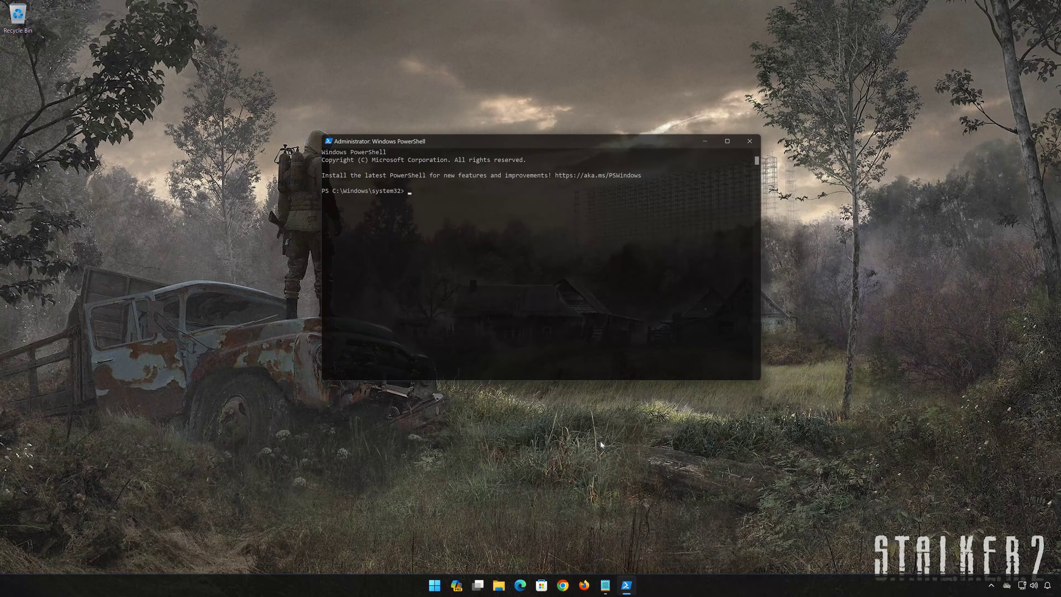
- Switch to Notepad, copy the command "get-appxpackage Microsoft.GamingServices | remove-AppxPackage -allusers" and minimize the note
click(605, 585)
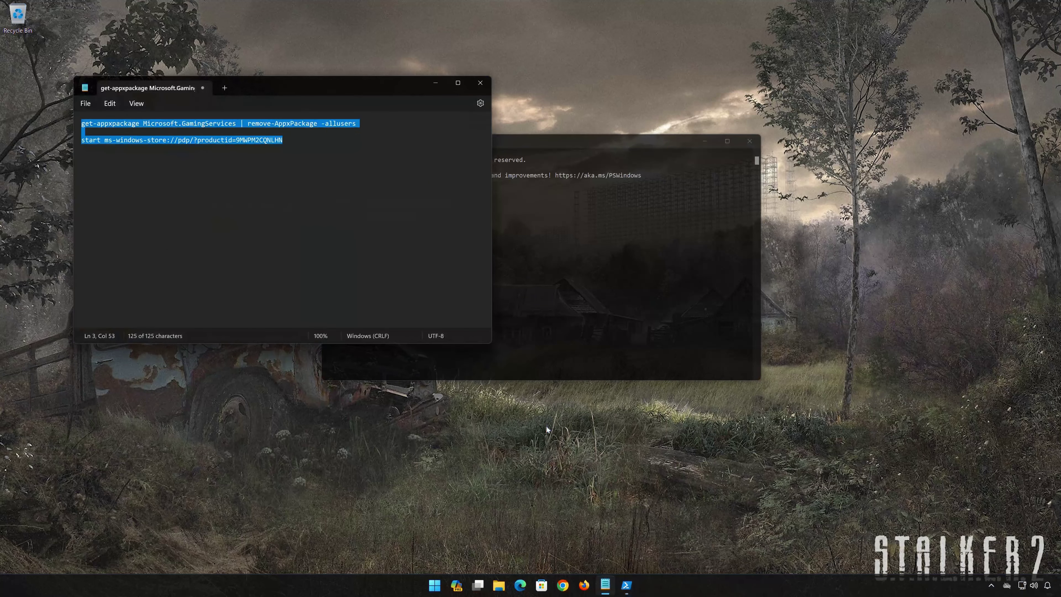
click(302, 144)
drag(356, 123, 87, 123)
right_click(86, 124)
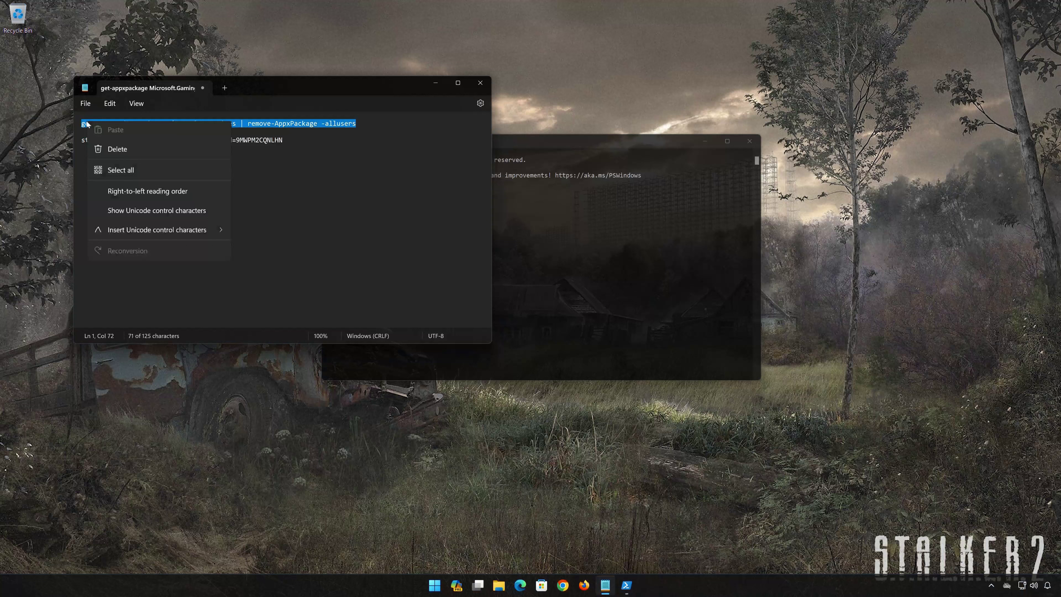
click(114, 173)
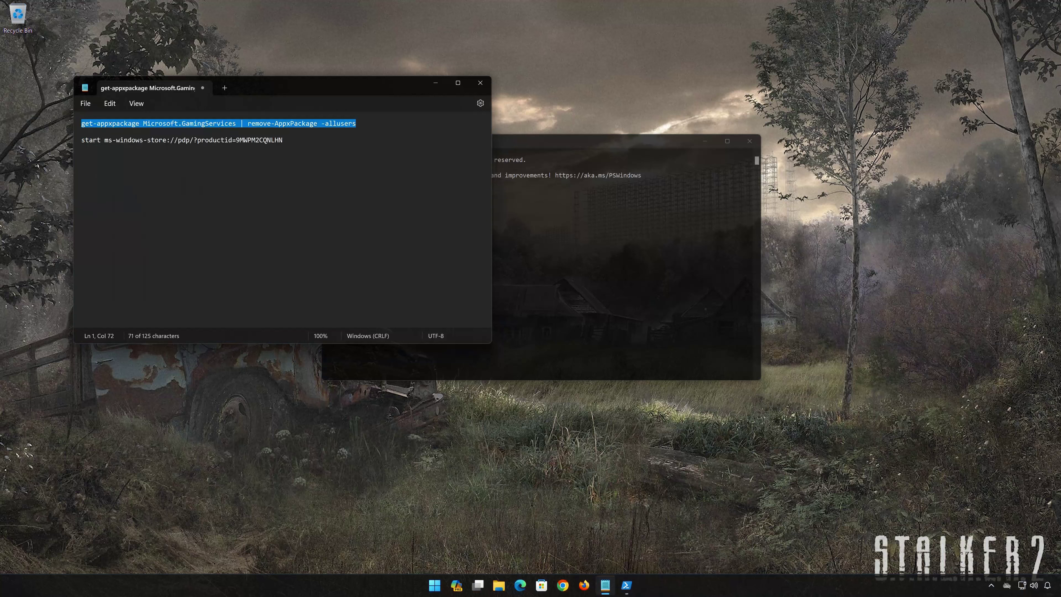
click(439, 83)
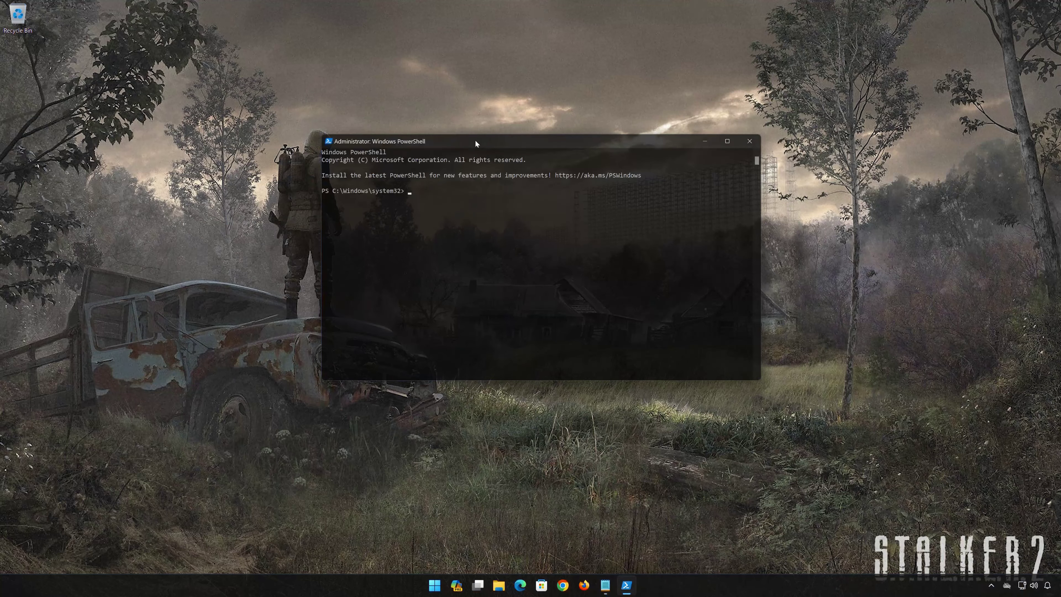
- Paste the copied Gaming Services removal command into PowerShell and run it
right_click(476, 141)
mouse_move(499, 216)
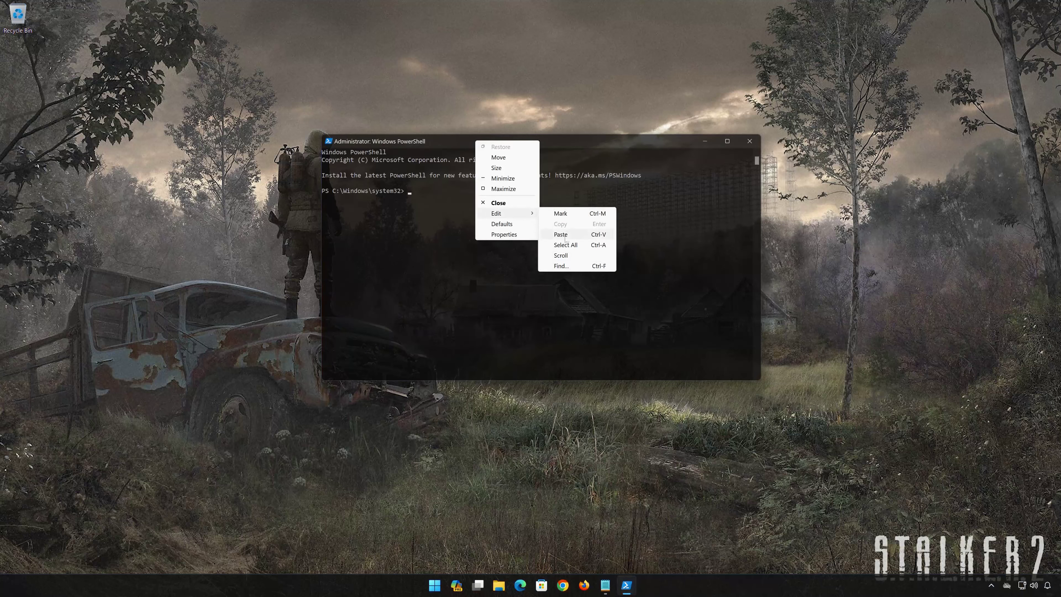
click(589, 237)
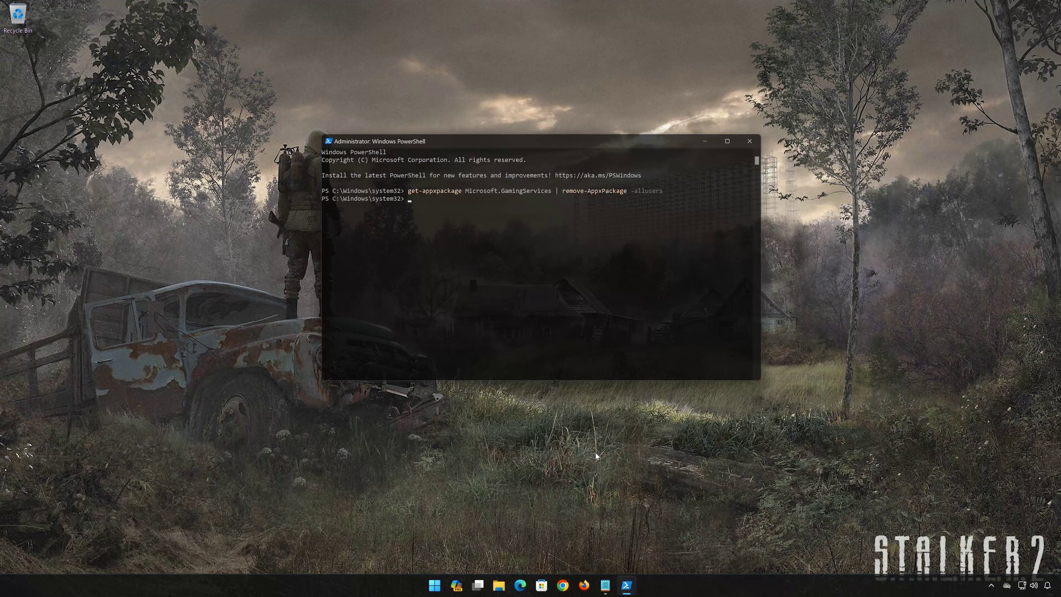
- Return to Notepad, copy the command "start ms-windows-store://pdp/?productid=9MWPM2CQNLHN" and minimize the note
click(606, 586)
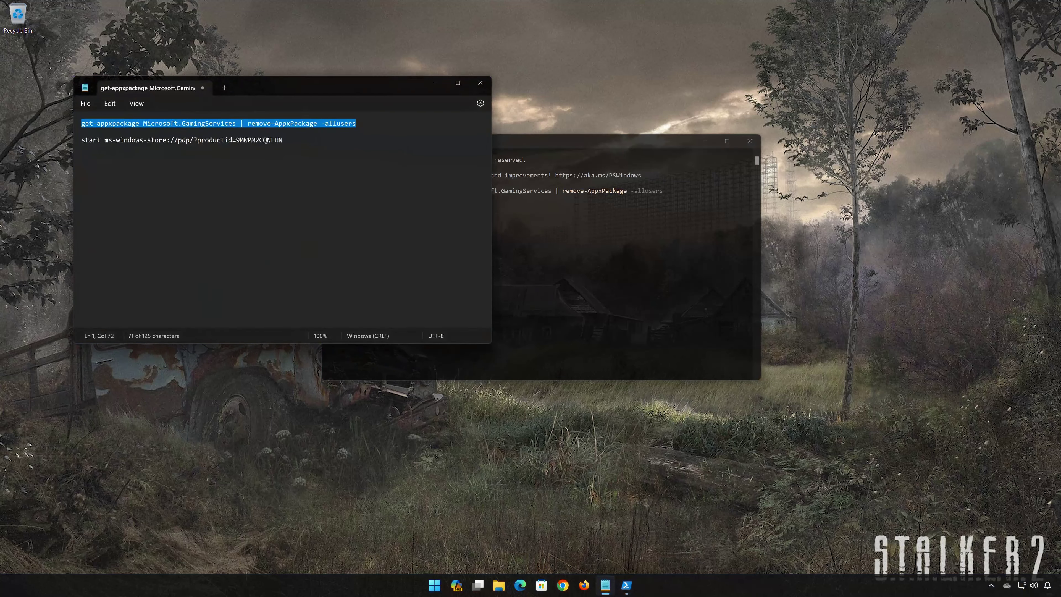
drag(283, 141, 79, 149)
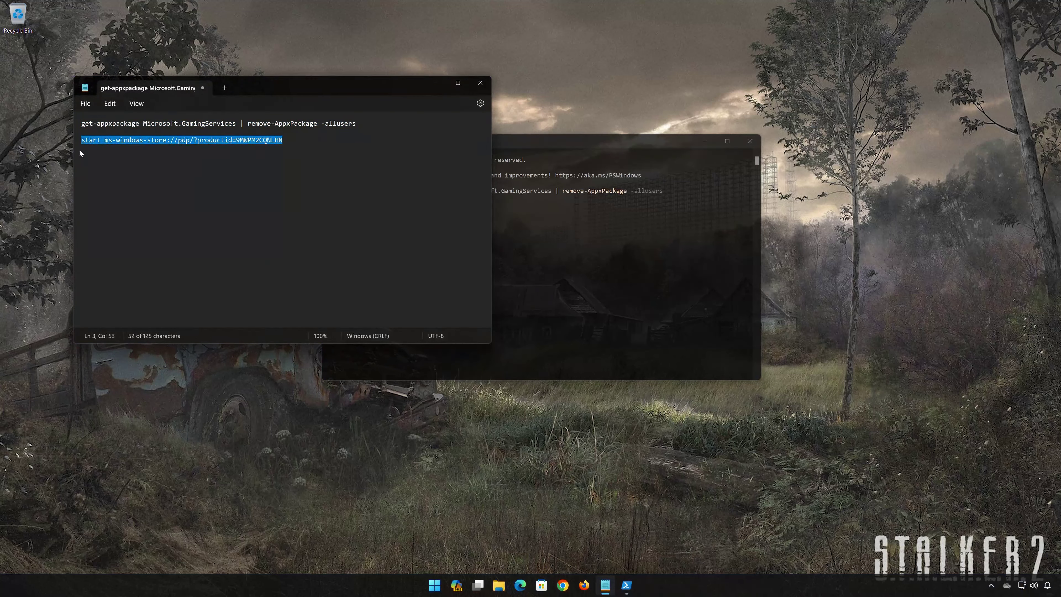
right_click(100, 140)
click(125, 186)
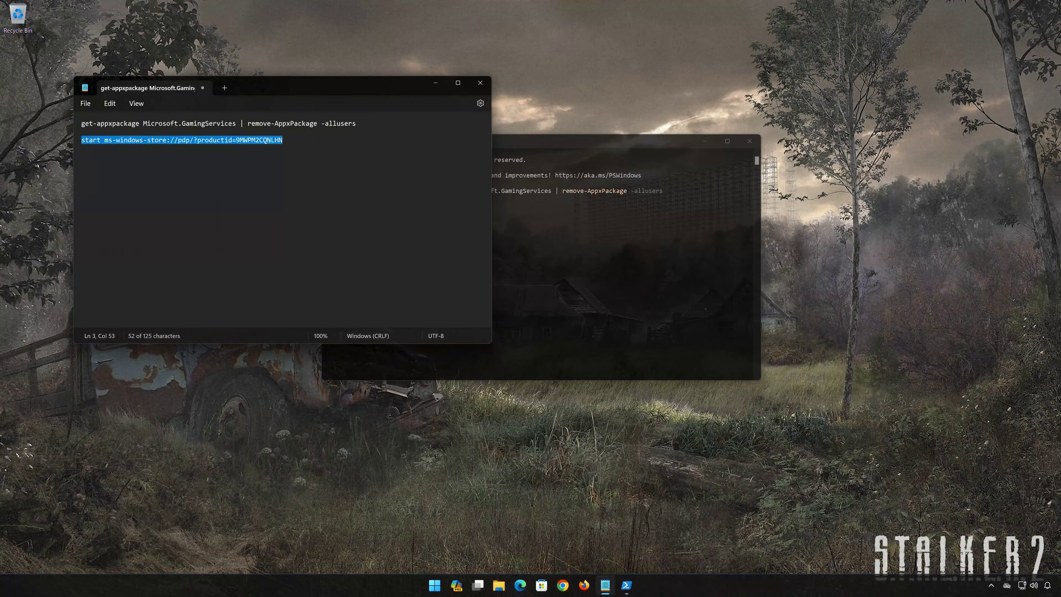
click(428, 84)
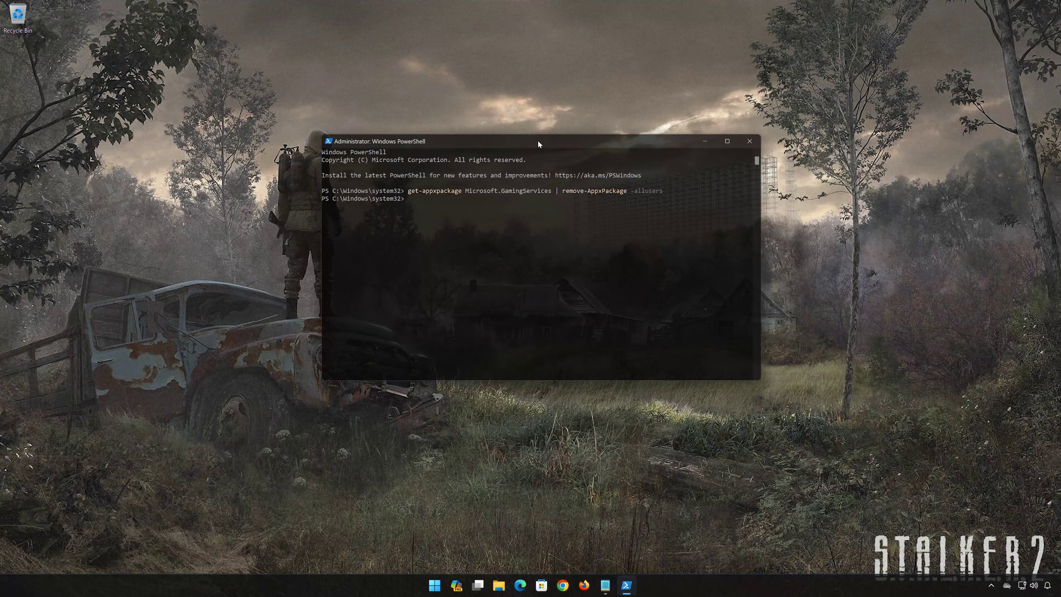
- Paste the copied store link command into PowerShell and run it to open the Gaming Services page
right_click(538, 142)
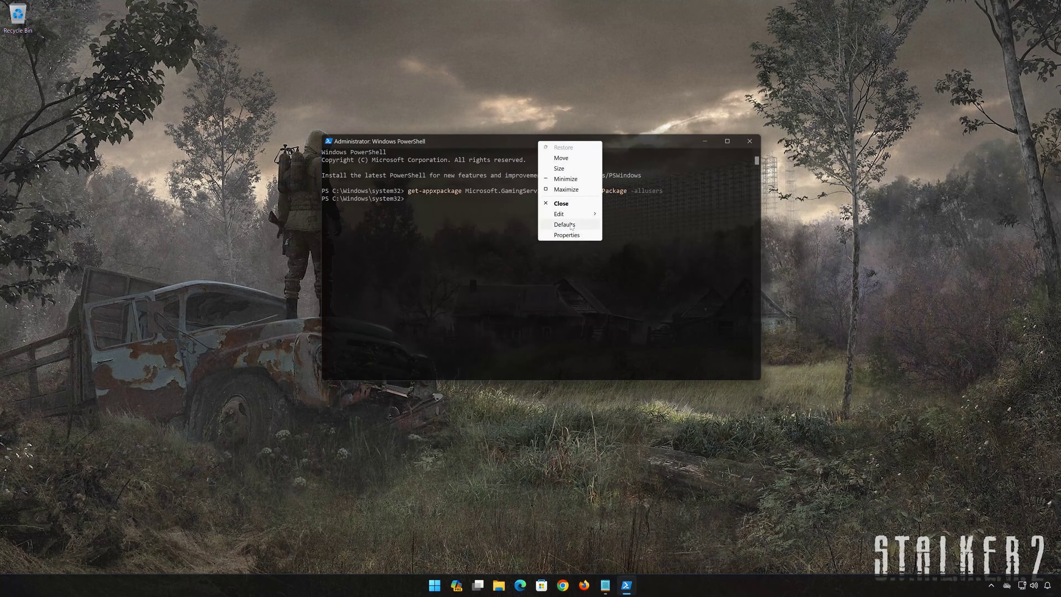
mouse_move(573, 216)
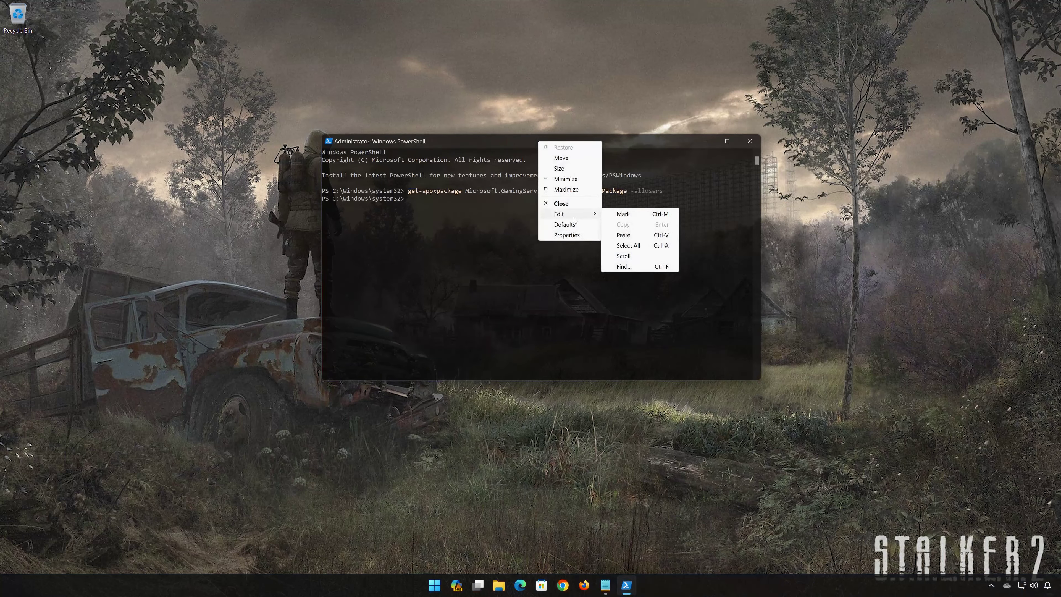
click(627, 235)
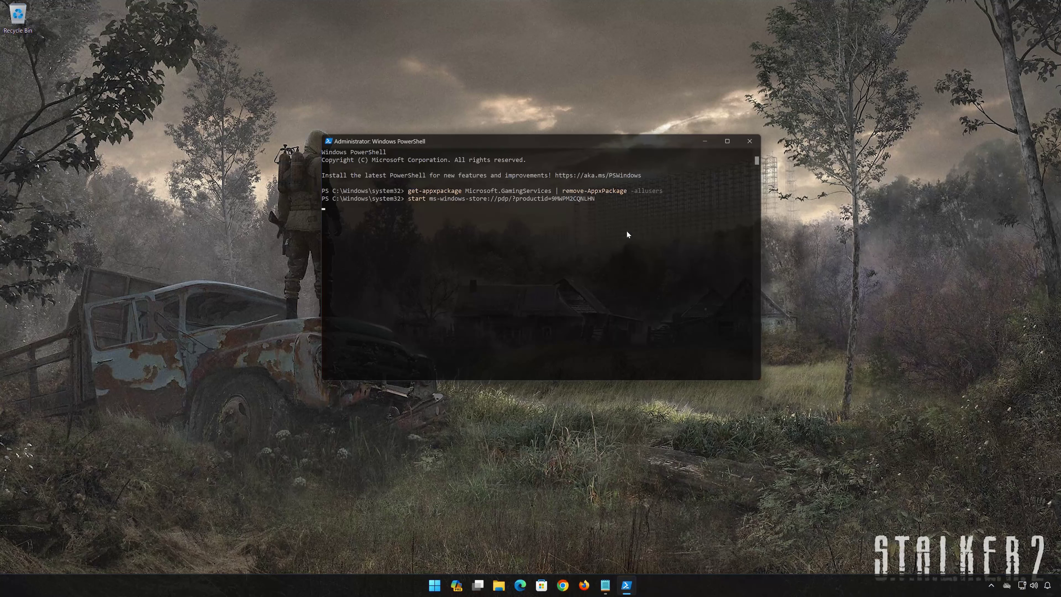
key(Return)
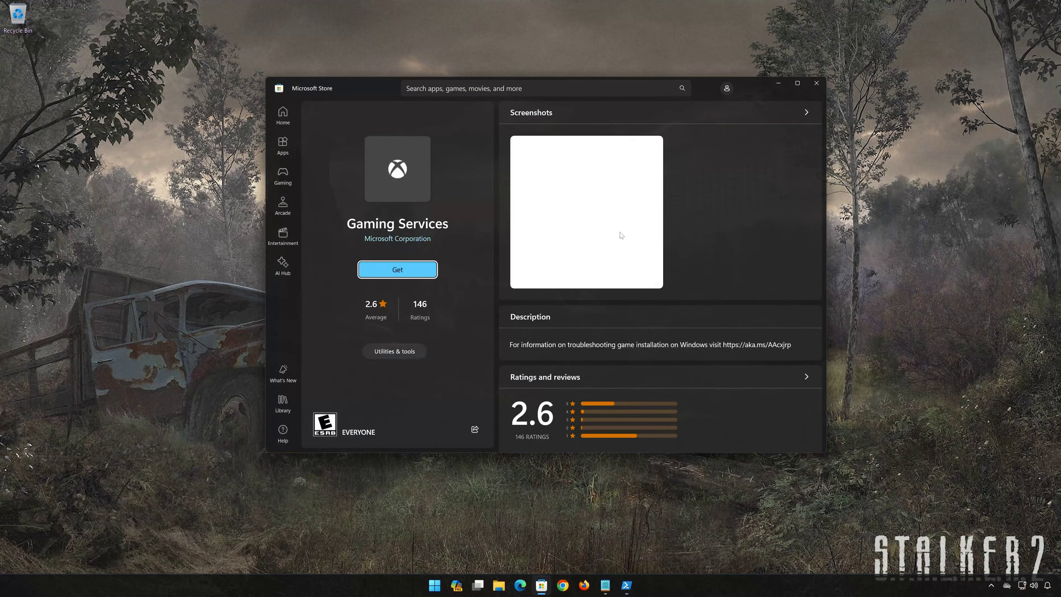
- Install Gaming Services from Microsoft Store, allow Host Process for Windows Services to make changes, and respond to the installation notification
click(397, 270)
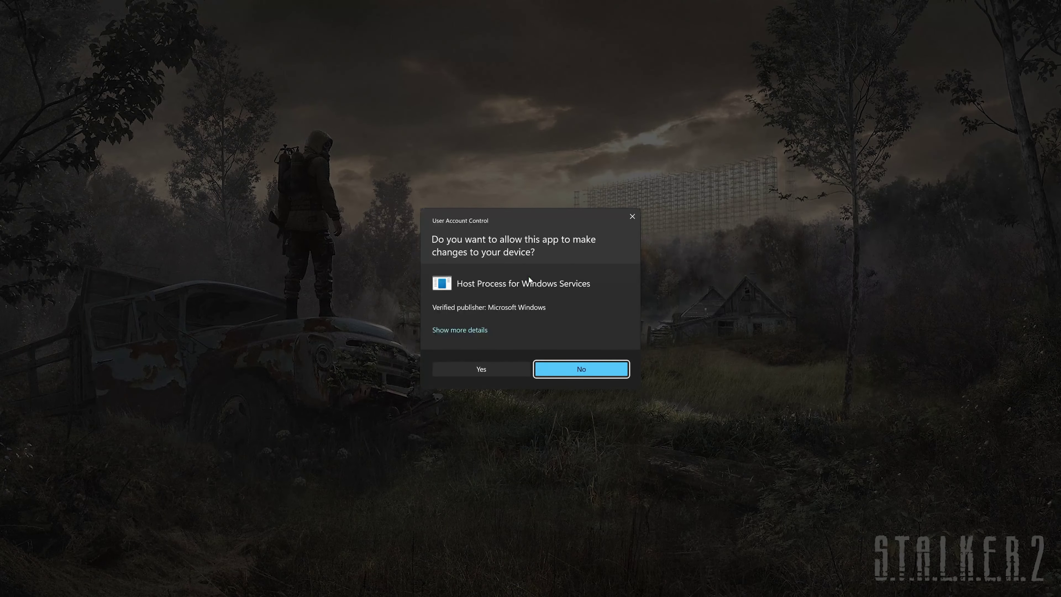
click(478, 371)
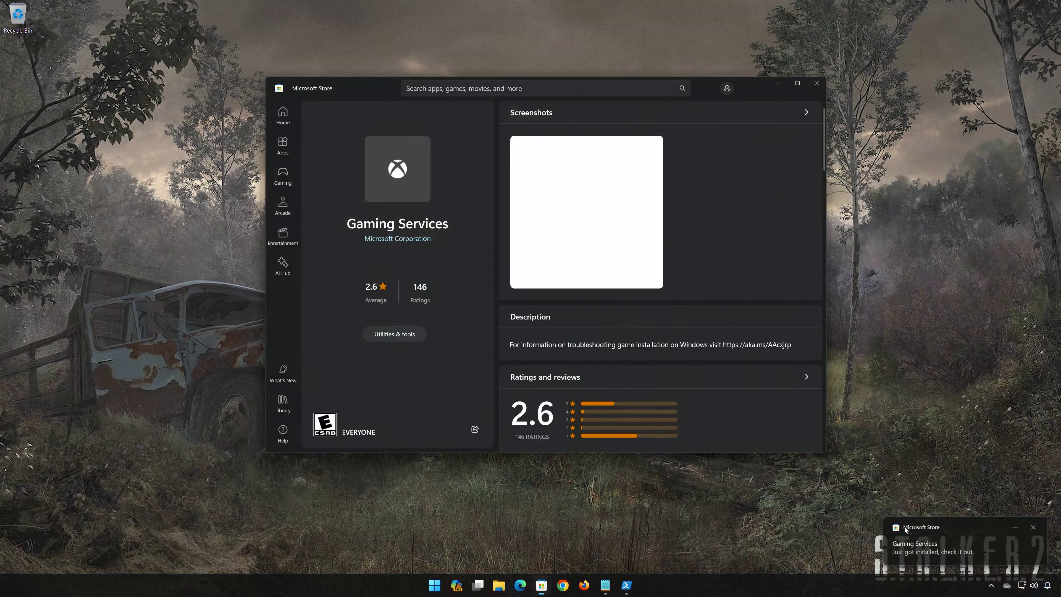
click(934, 550)
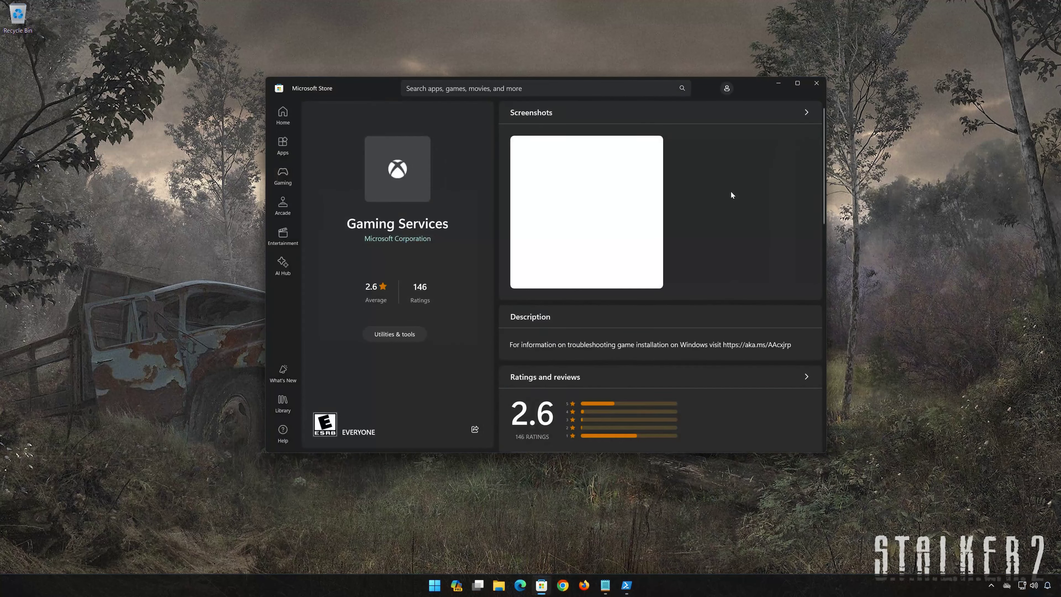
- Close Microsoft Store and enter the exit command in PowerShell
click(811, 85)
text(exit)
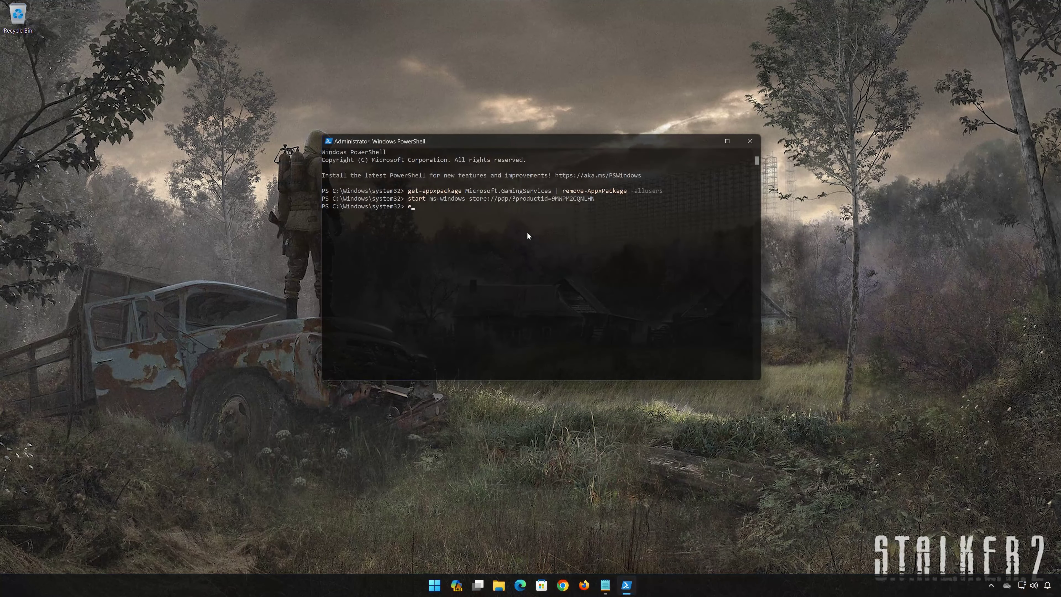